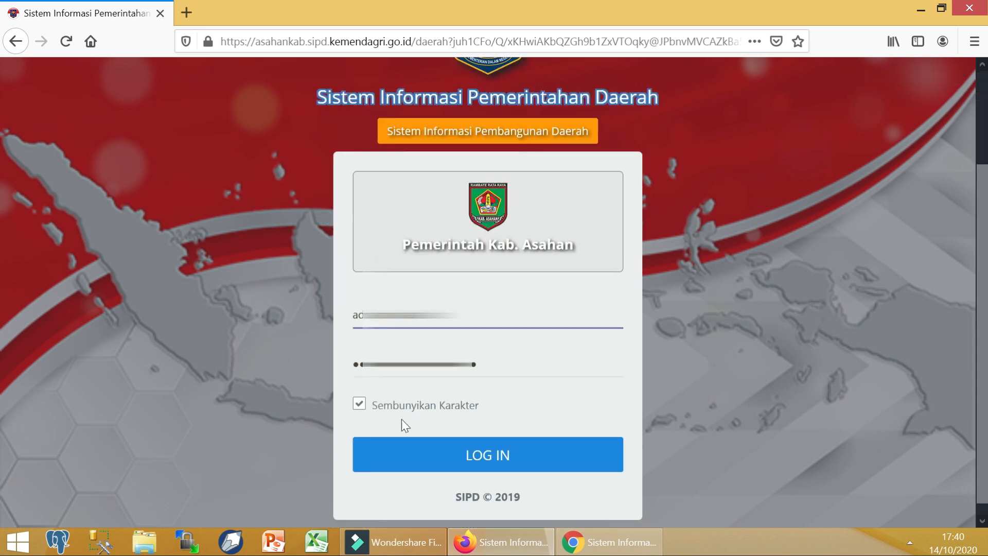
Step: Log in, enter 2020, and open Pengaturan > User > Kelurahan/Desa to find Alang Bonbon
left_click(402, 432)
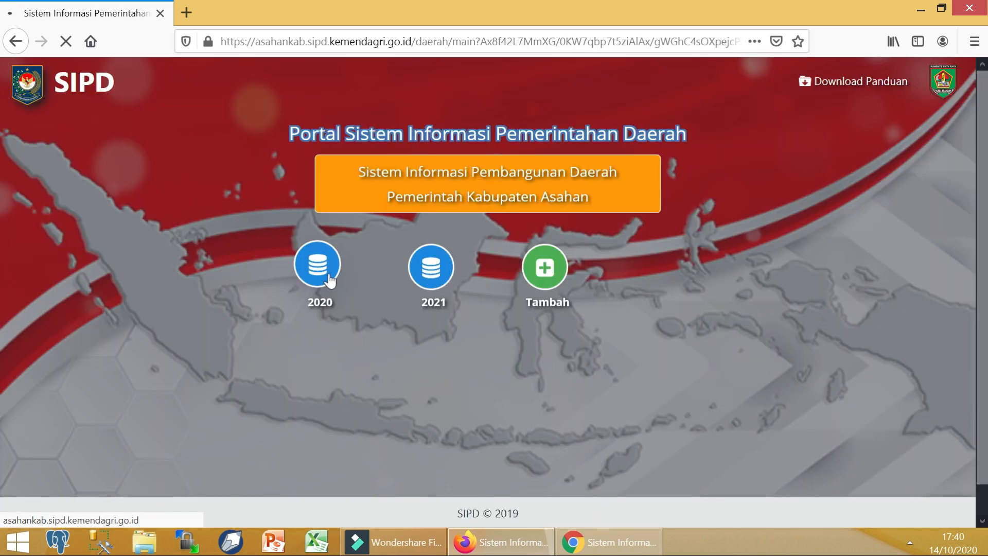
left_click(325, 270)
left_click(202, 82)
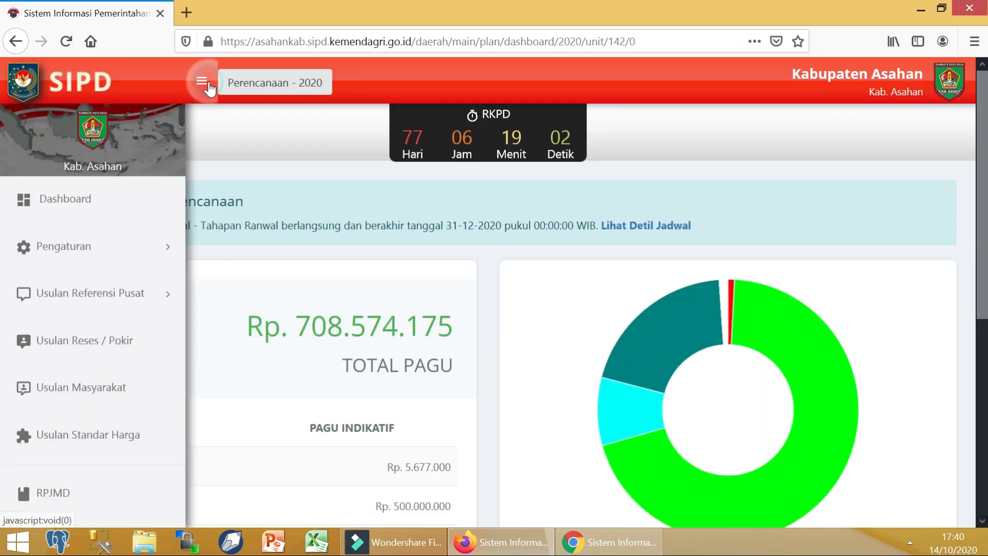
left_click(146, 260)
left_click(116, 447)
scroll(116, 446, "down", 4)
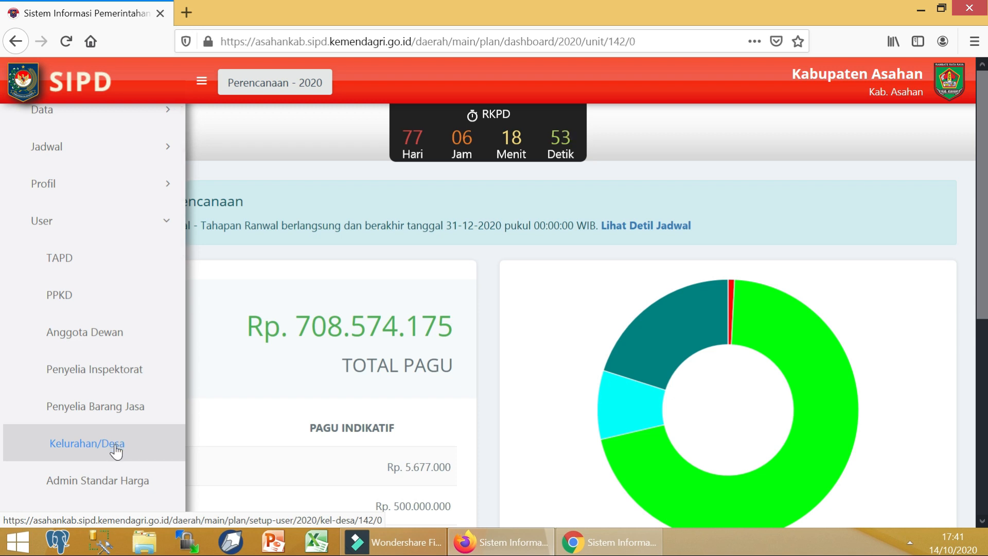
left_click(116, 450)
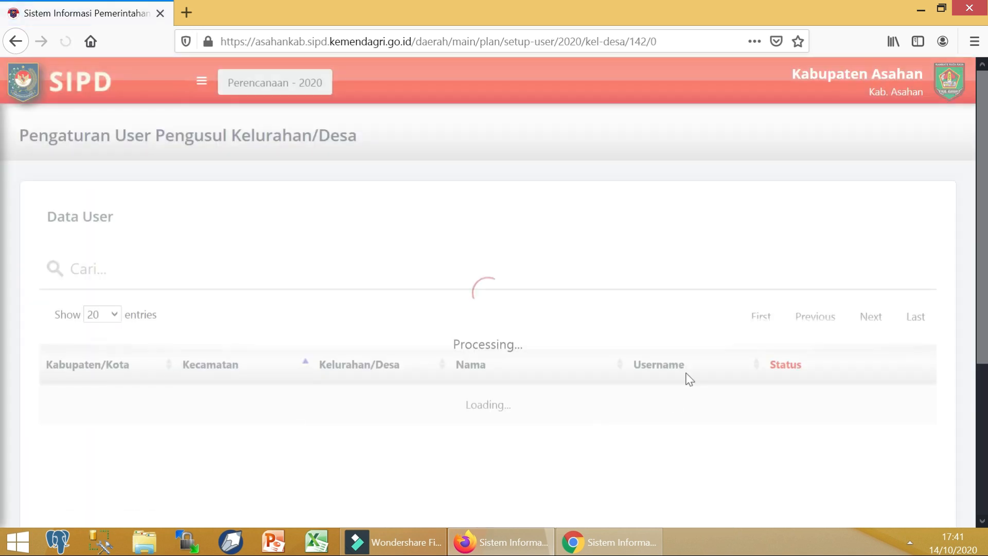
scroll(772, 399, "down", 3)
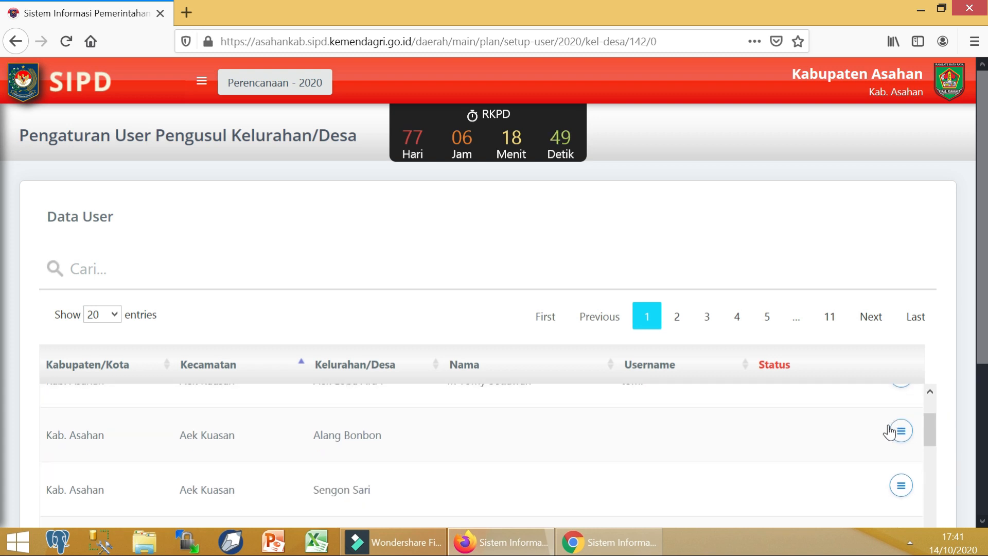
scroll(947, 412, "down", 2)
scroll(803, 415, "up", 2)
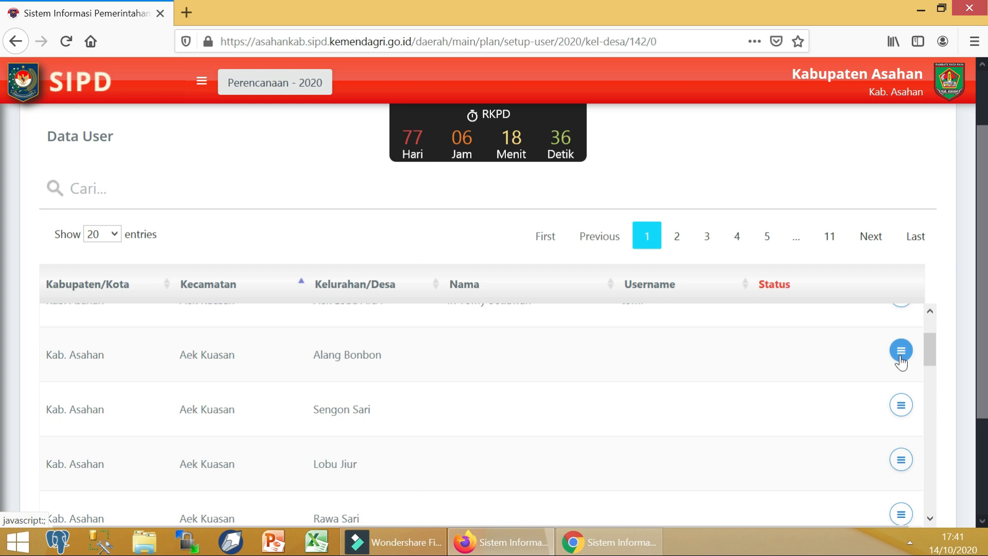
Step: Start Buat User for Alang Bonbon and enter the village head's name, username and NIK
left_click(901, 357)
left_click(869, 388)
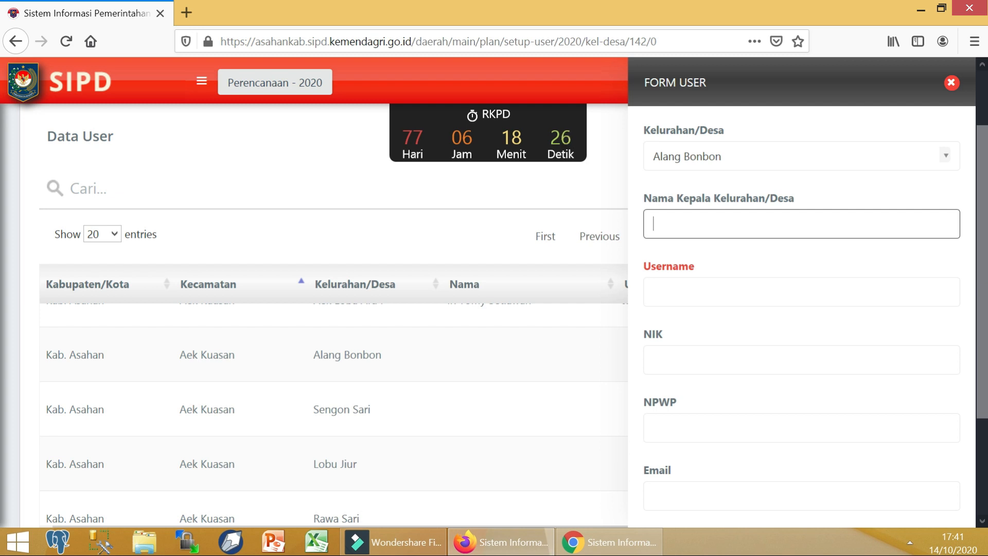
type("Yanto S")
left_click(801, 291)
type("ya")
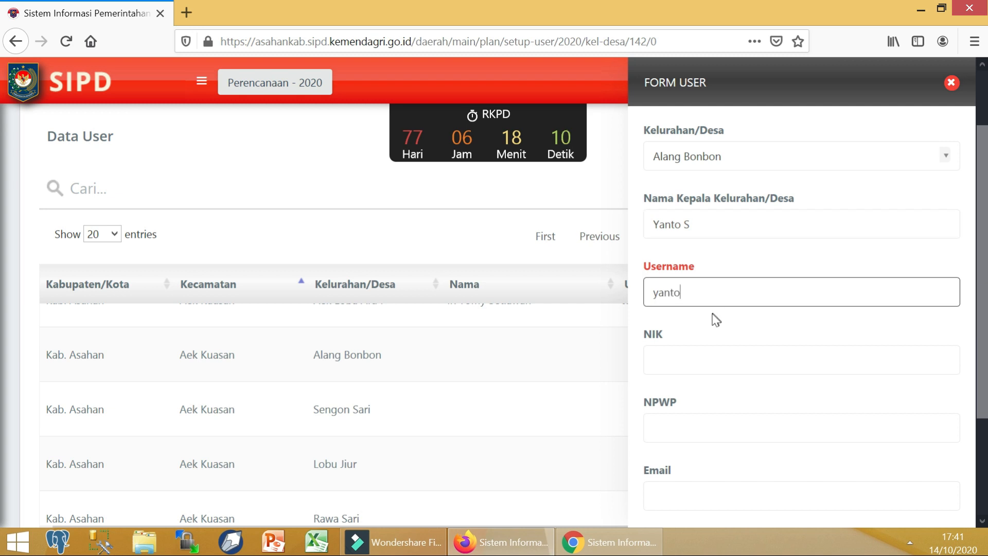
left_click(653, 359)
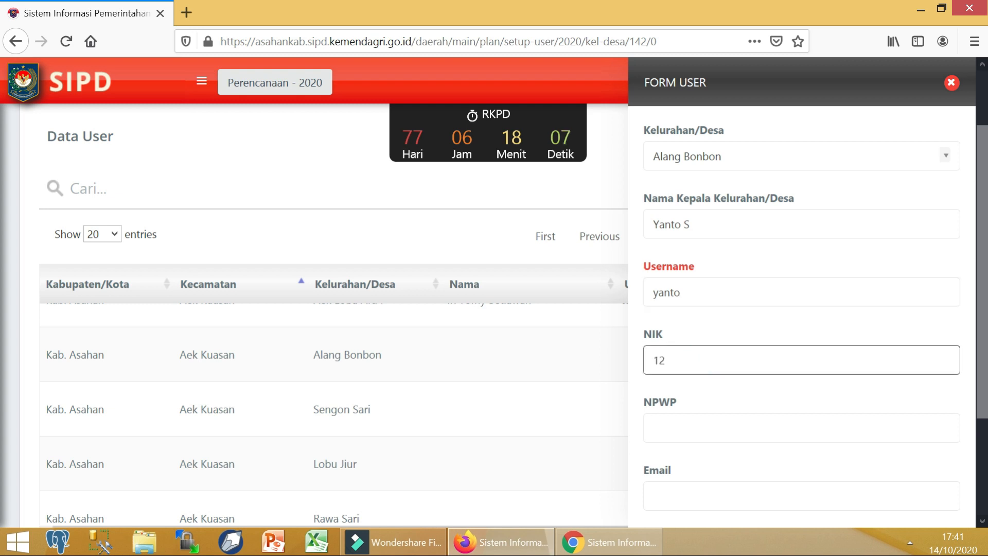
scroll(666, 391, "up", 2)
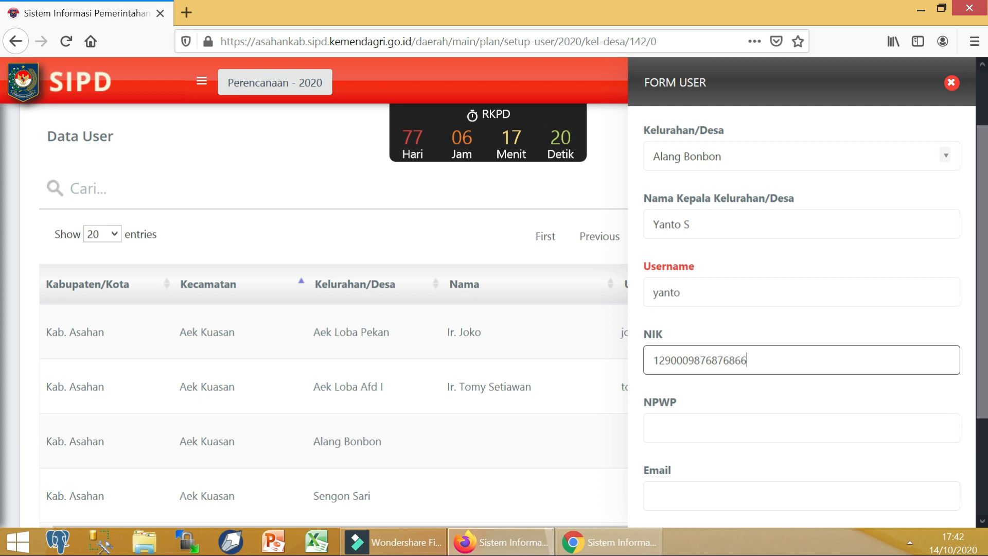
Step: Fill in the NPWP, e-mail, phone and address fields
left_click(677, 437)
scroll(690, 443, "down", 9)
scroll(720, 432, "up", 8)
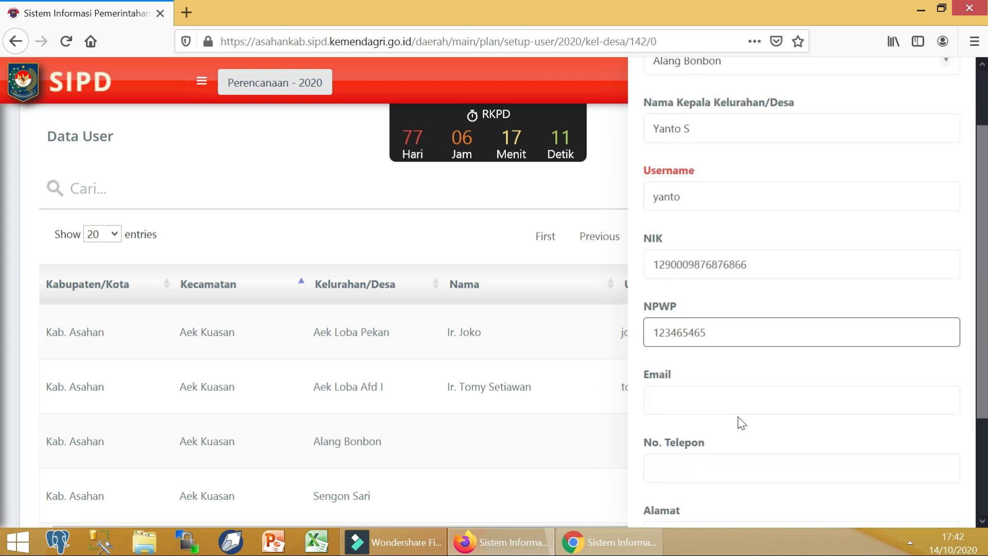
left_click(739, 404)
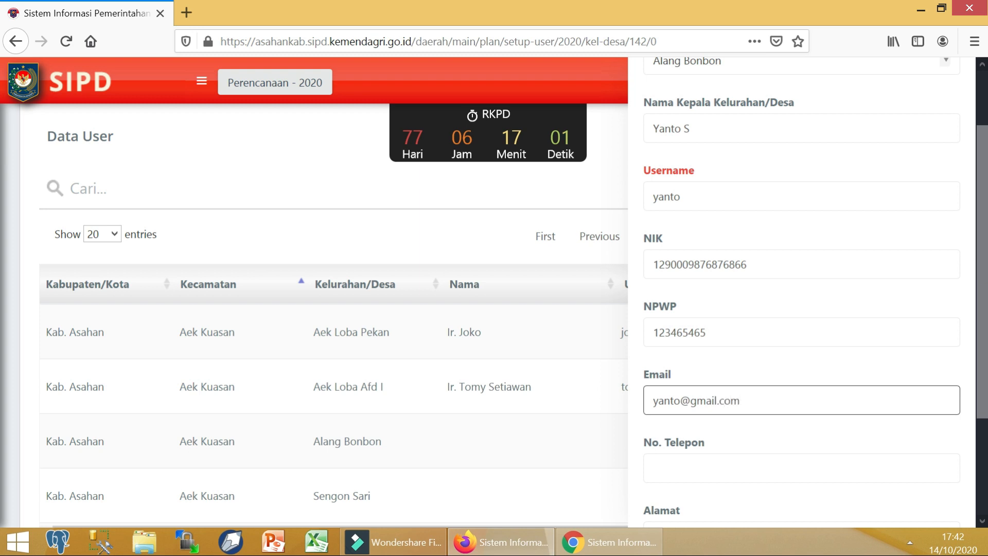
scroll(726, 304, "down", 3)
left_click(722, 265)
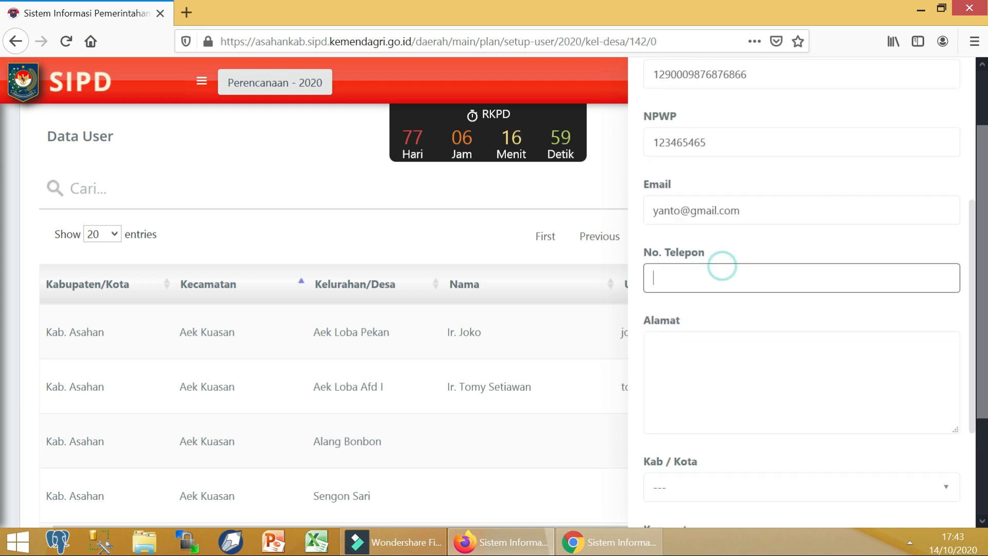
left_click(739, 373)
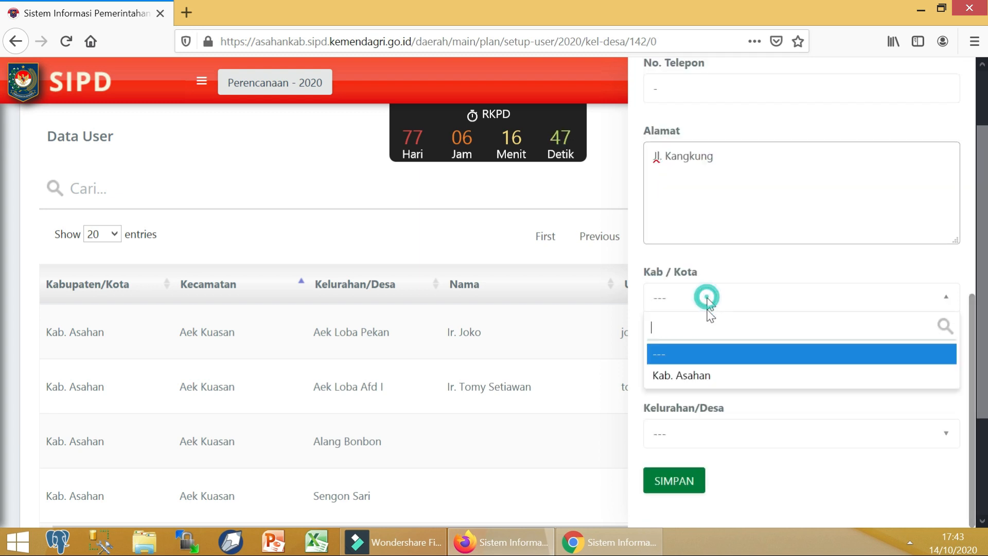
Step: Choose Kab. Asahan, Kecamatan Aek Kuasan and Kelurahan Alang Bonbon, then save the account
left_click(702, 375)
left_click(706, 364)
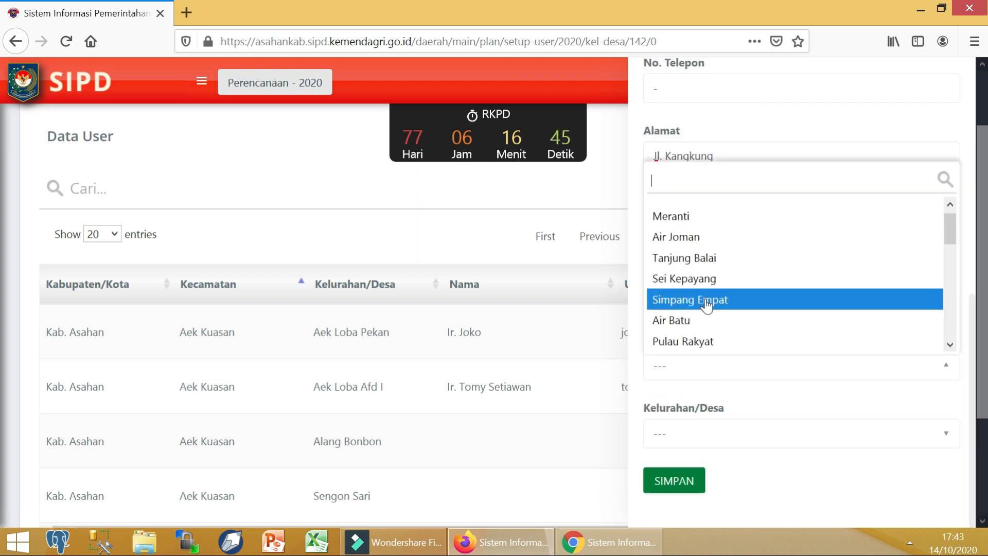
scroll(707, 288, "up", 1)
type("aek ku")
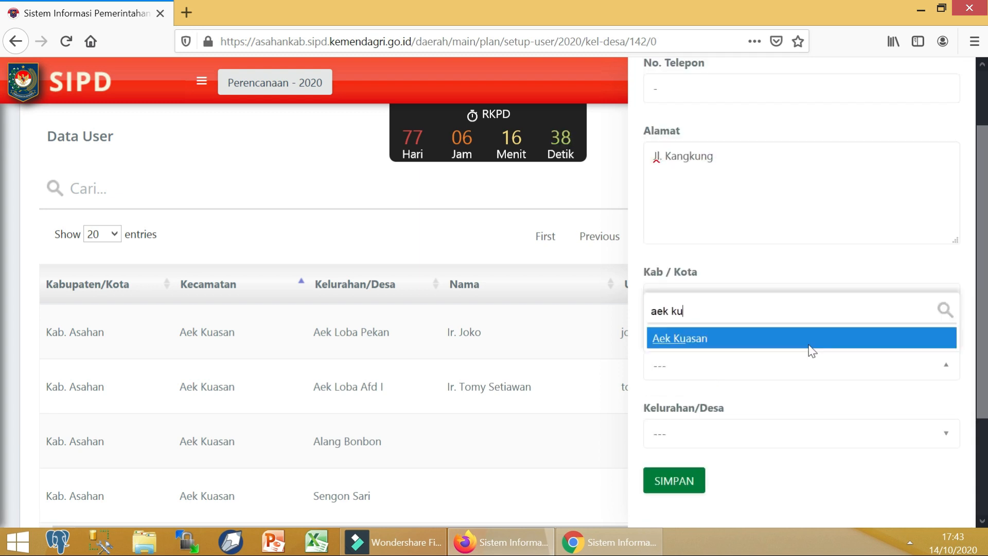
left_click(802, 341)
left_click(705, 441)
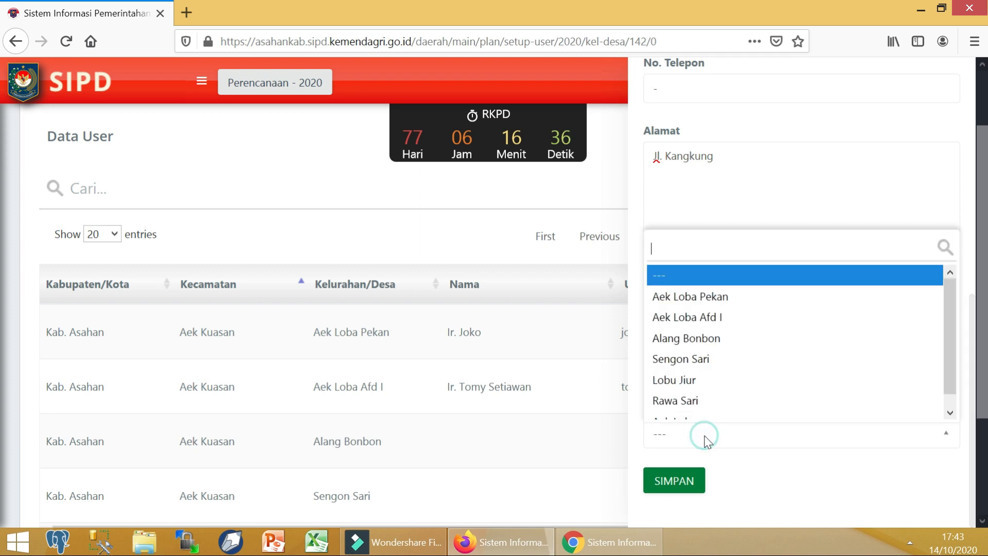
left_click(717, 347)
left_click(692, 485)
left_click(691, 483)
Step: Scroll the Data User table to confirm Alang Bonbon now has its account
scroll(649, 469, "down", 5)
scroll(617, 459, "up", 2)
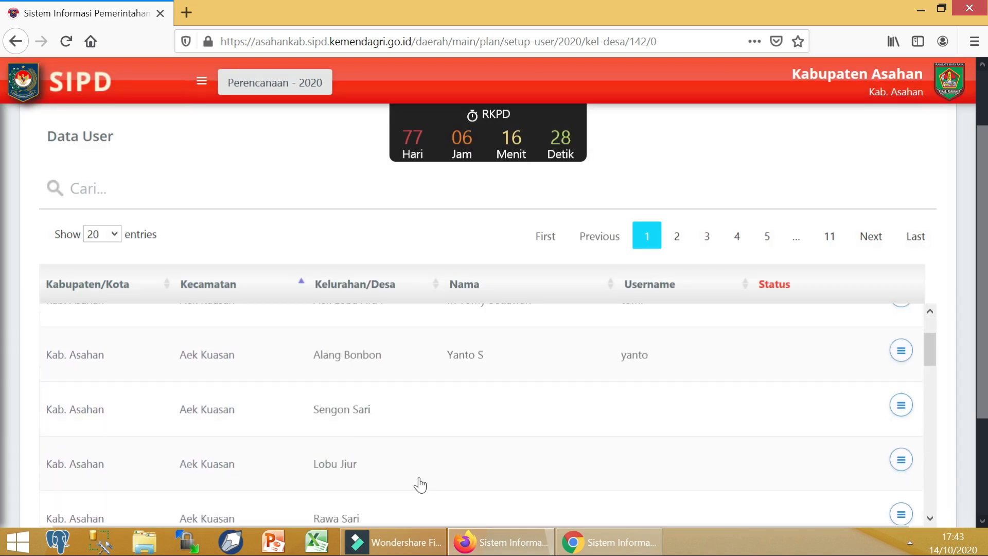
scroll(412, 483, "down", 2)
scroll(513, 439, "down", 6)
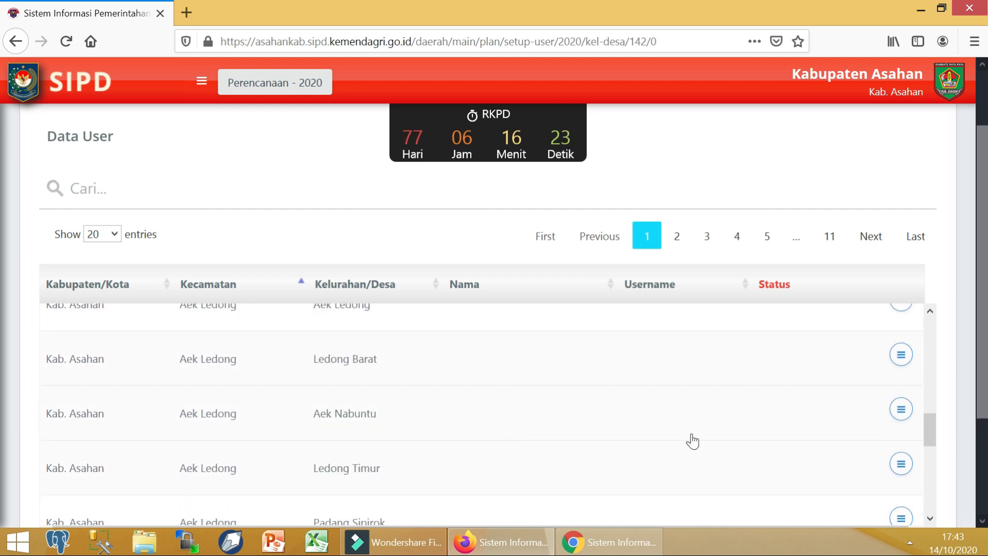
scroll(690, 439, "up", 6)
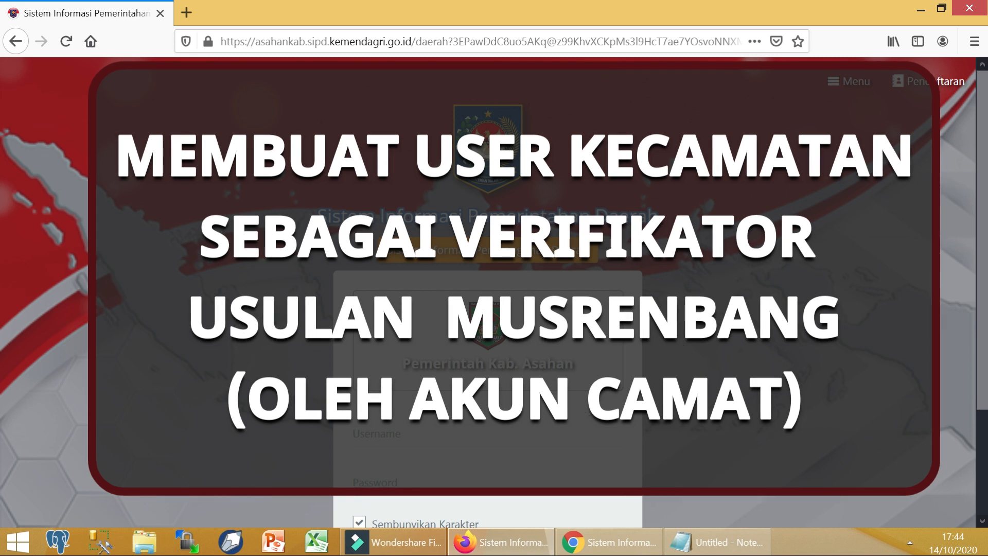
Step: Log in with the pasted username and the password, then enter the 2020 dashboard
scroll(436, 356, "down", 2)
left_click(436, 356)
right_click(435, 356)
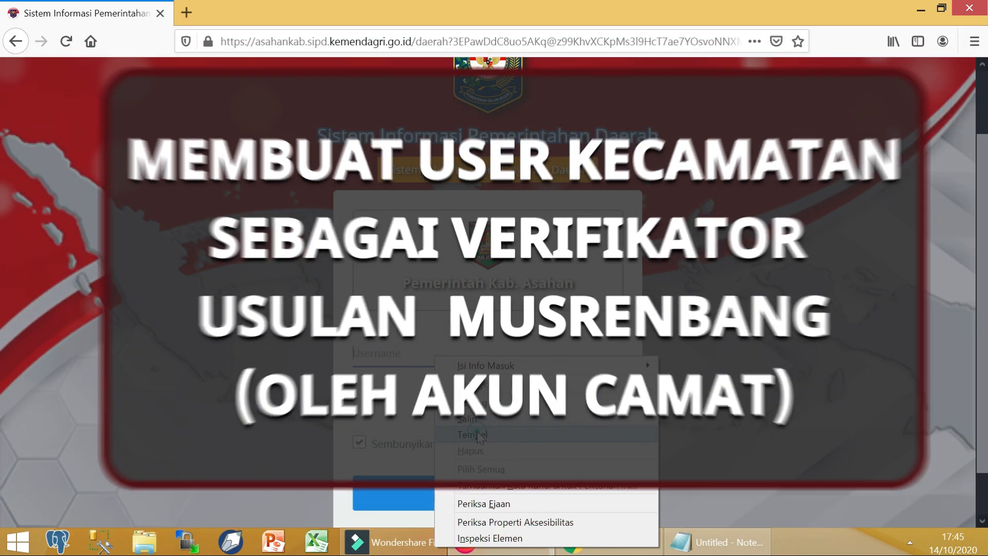
left_click(473, 434)
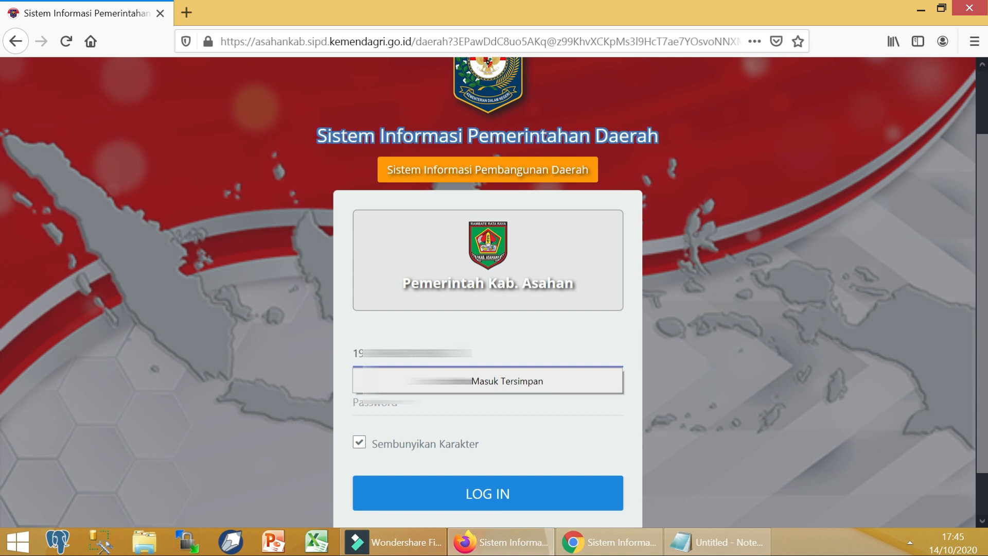
left_click(434, 409)
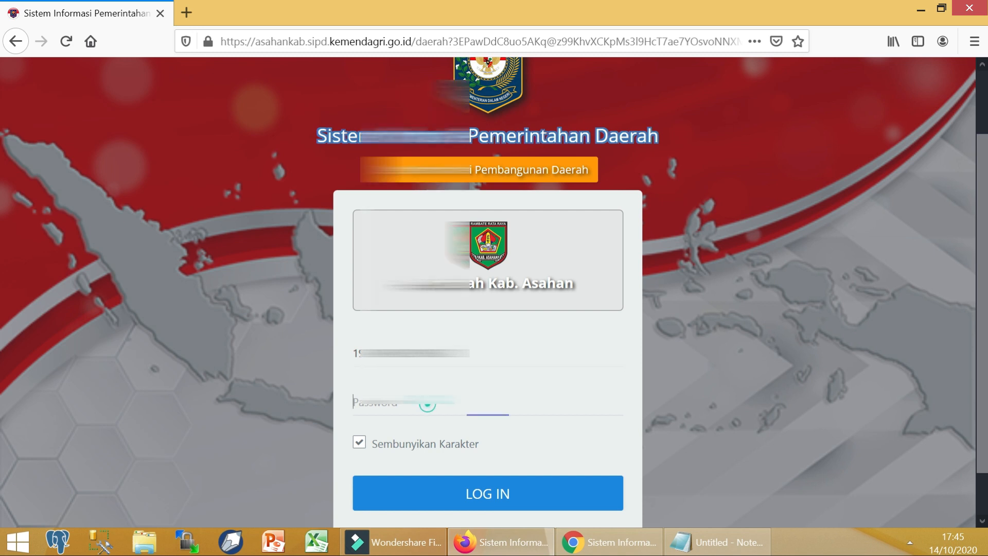
type("••")
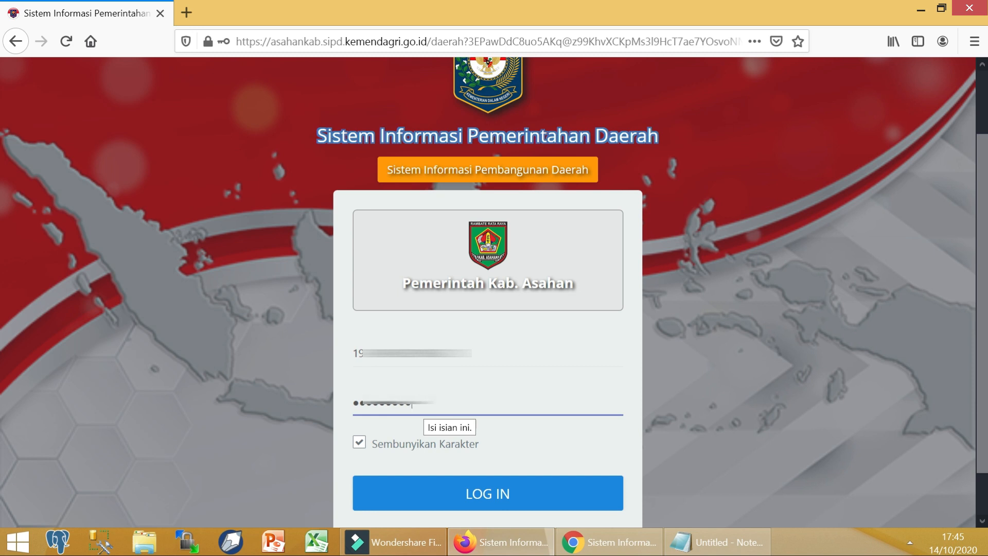
key("Return")
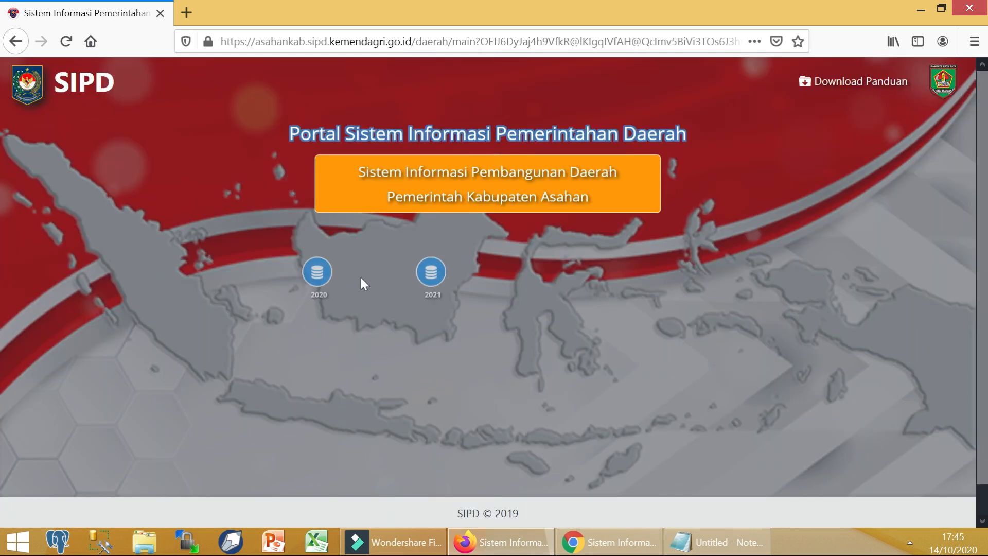
left_click(317, 272)
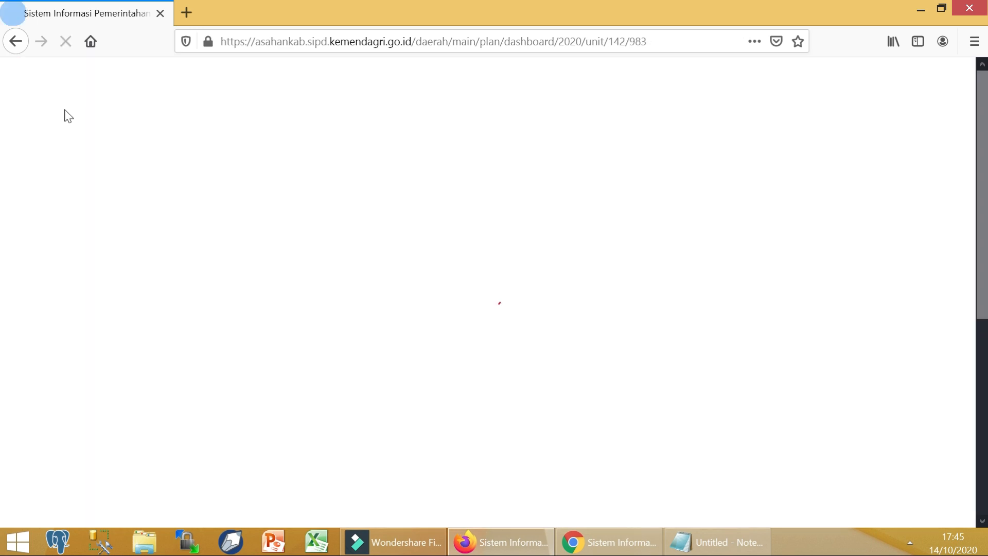
Step: Open Pengaturan > User > SKPD and view the existing user's edit form without changing it
left_click(204, 87)
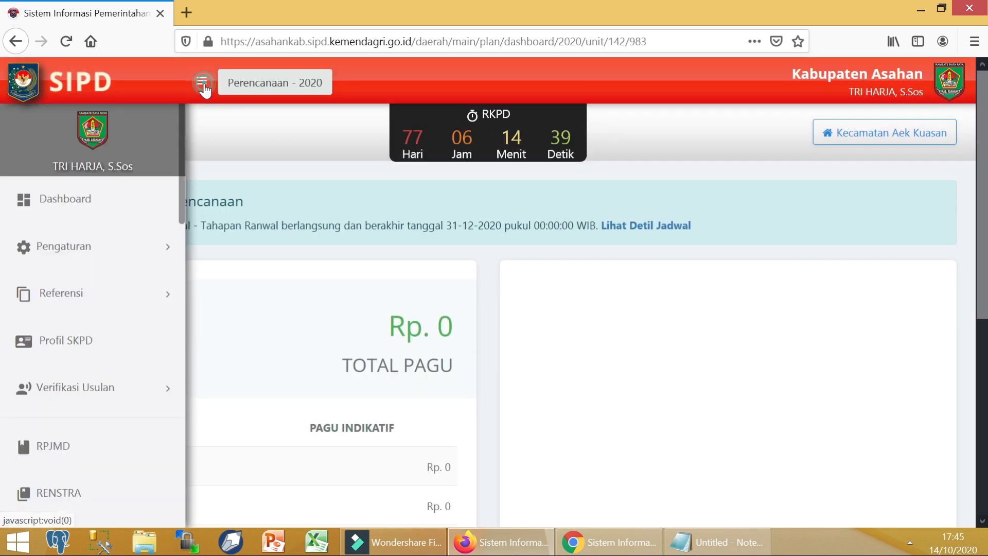
left_click(128, 253)
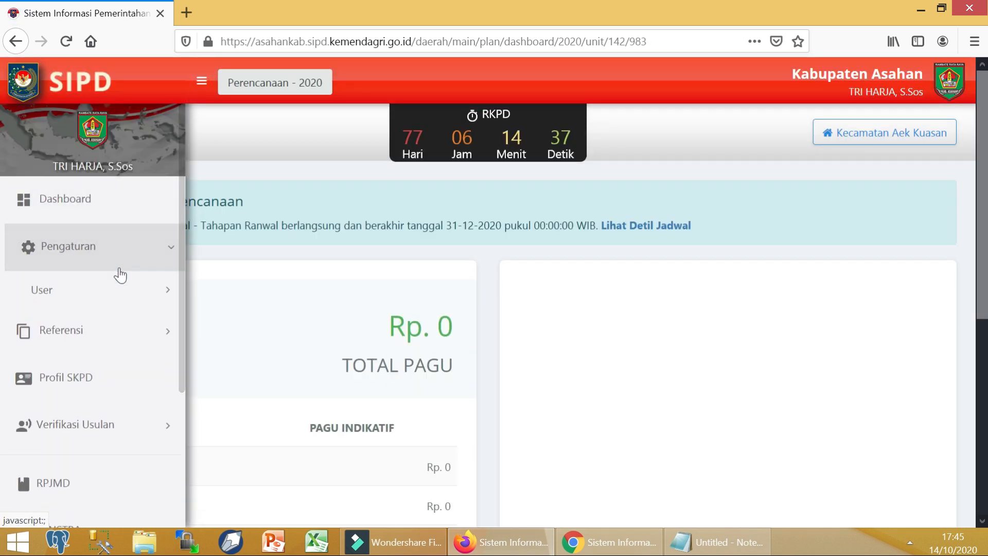
left_click(110, 297)
left_click(96, 332)
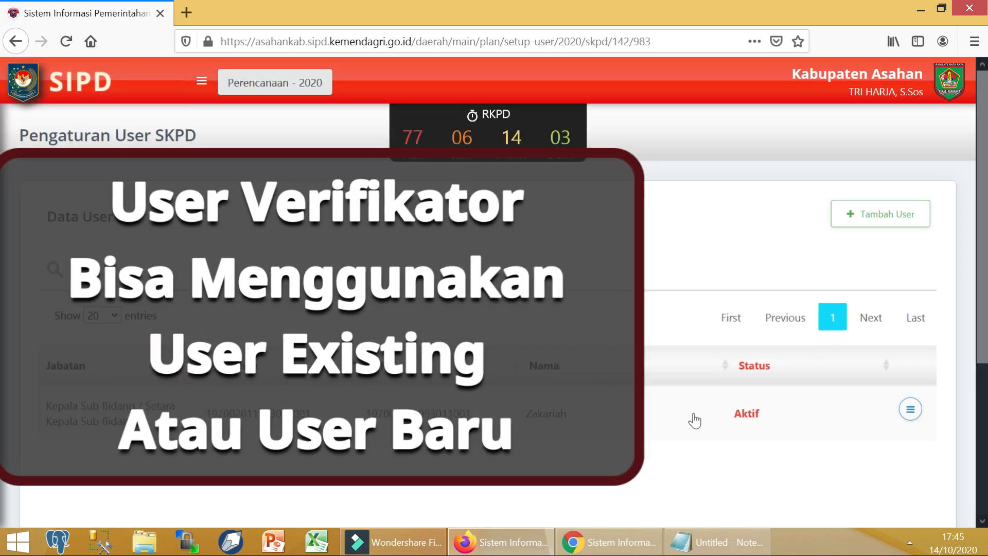
left_click(911, 412)
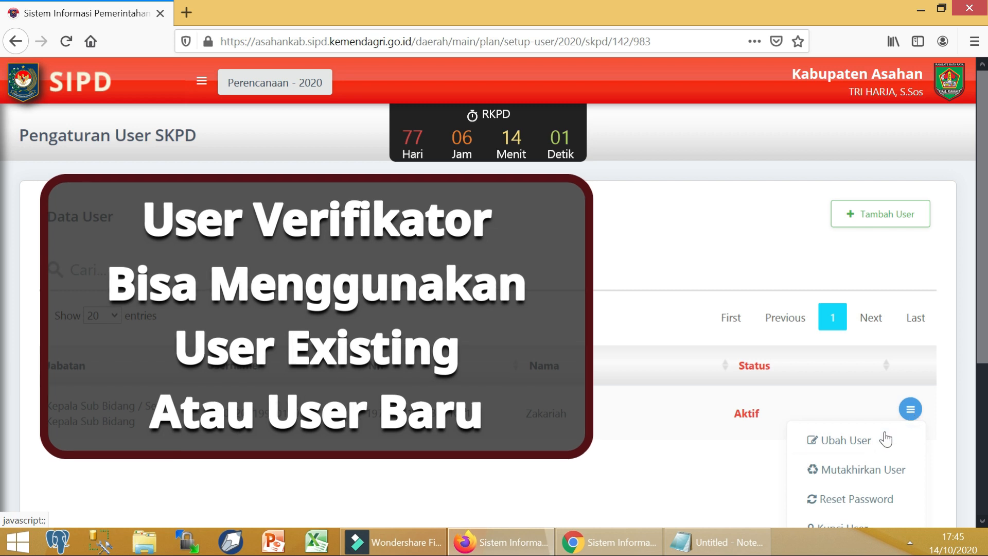
left_click(866, 444)
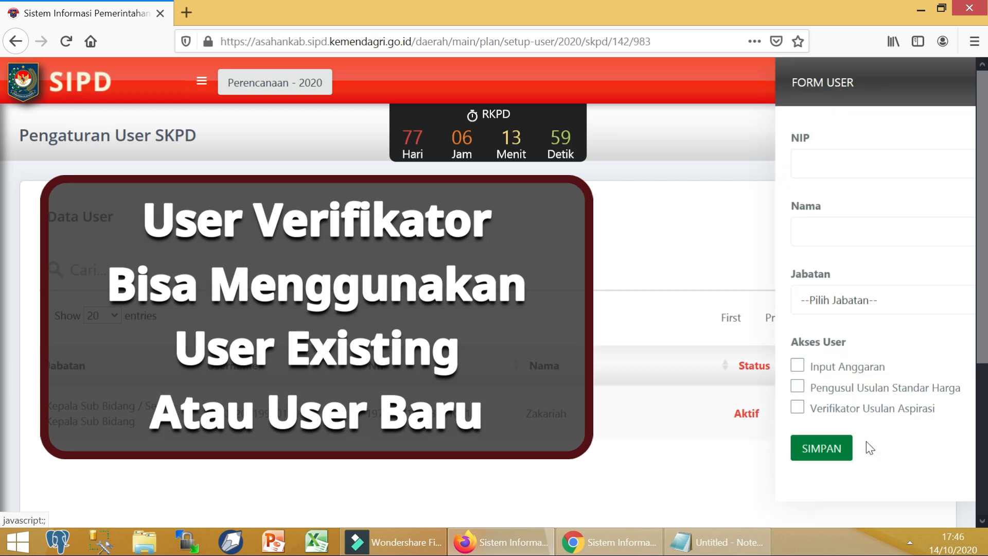
left_click(952, 82)
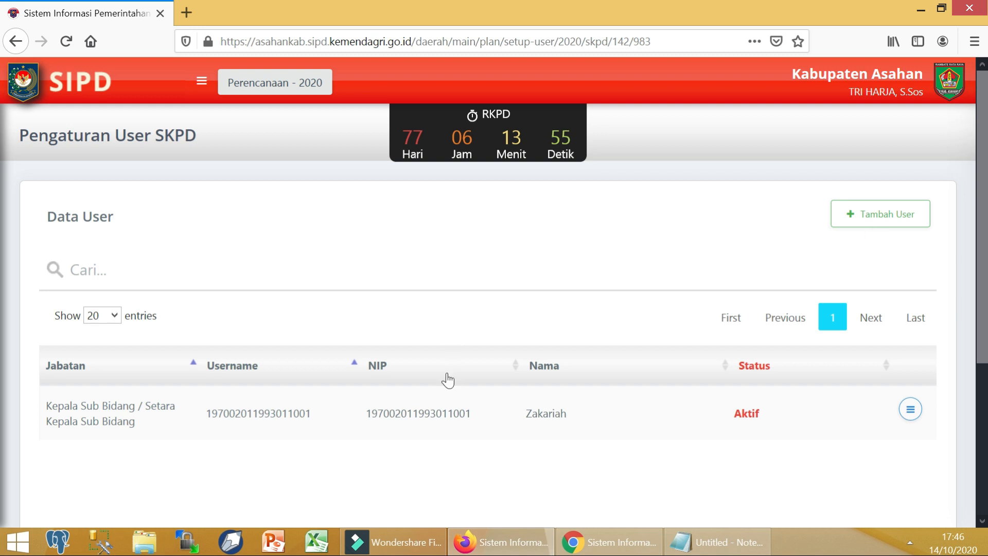
Step: Start a new SKPD user, entering and copying the NIP, then entering the user's name
left_click(883, 226)
left_click(770, 156)
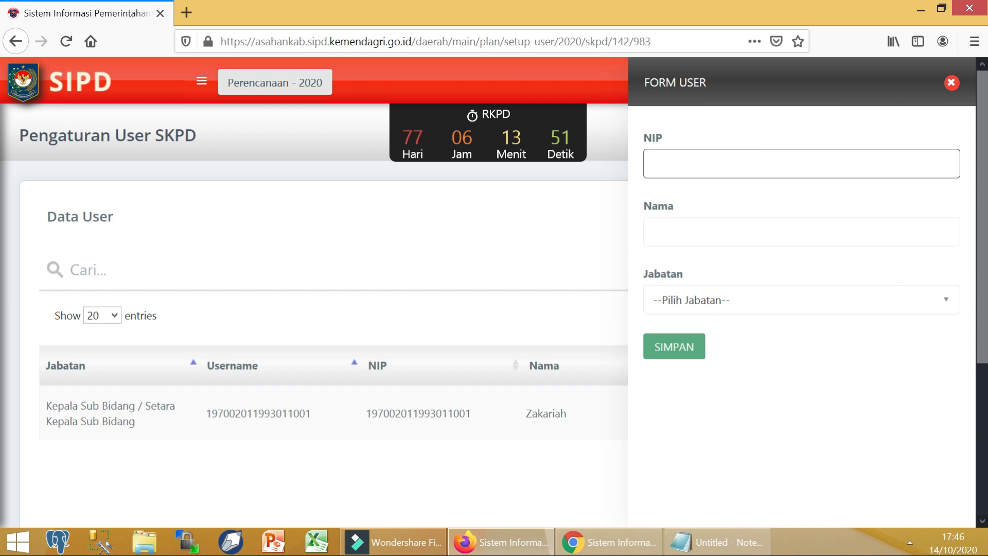
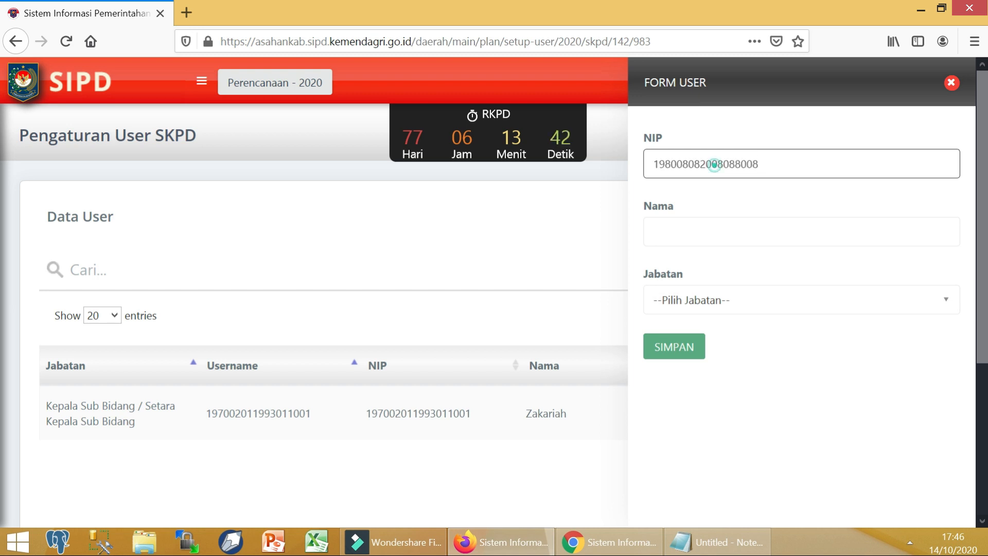
double_click(714, 165)
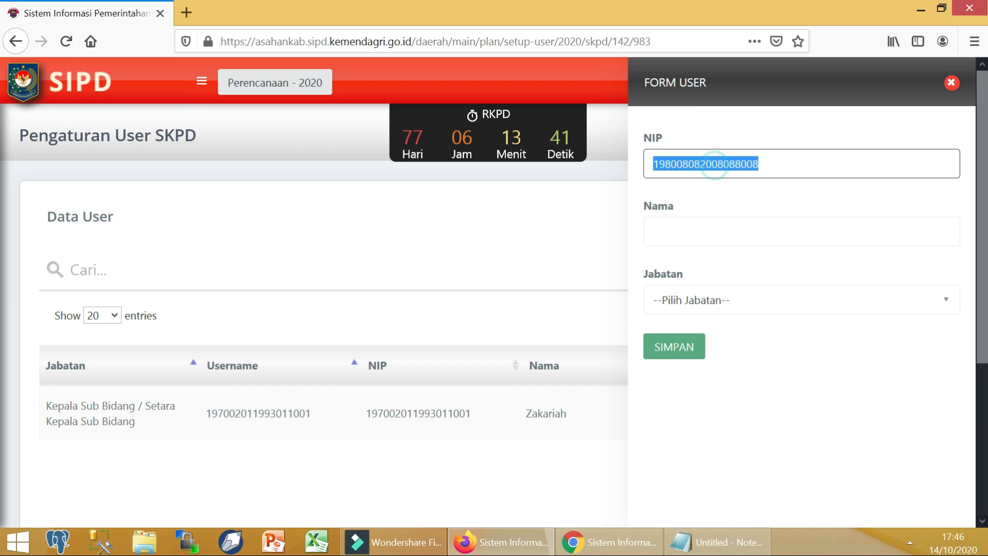
right_click(711, 166)
left_click(713, 214)
left_click(715, 231)
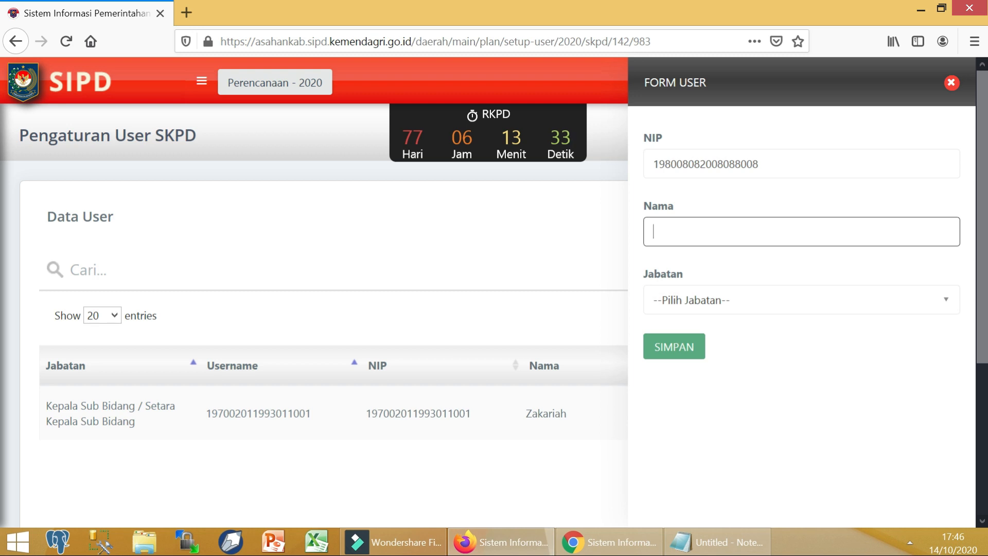
type("Agus")
Step: Set Jabatan to Kepala Sub Bidang / Setara Kasubid, grant Input Anggaran and Verifikator Usulan Aspirasi, and save
left_click(752, 300)
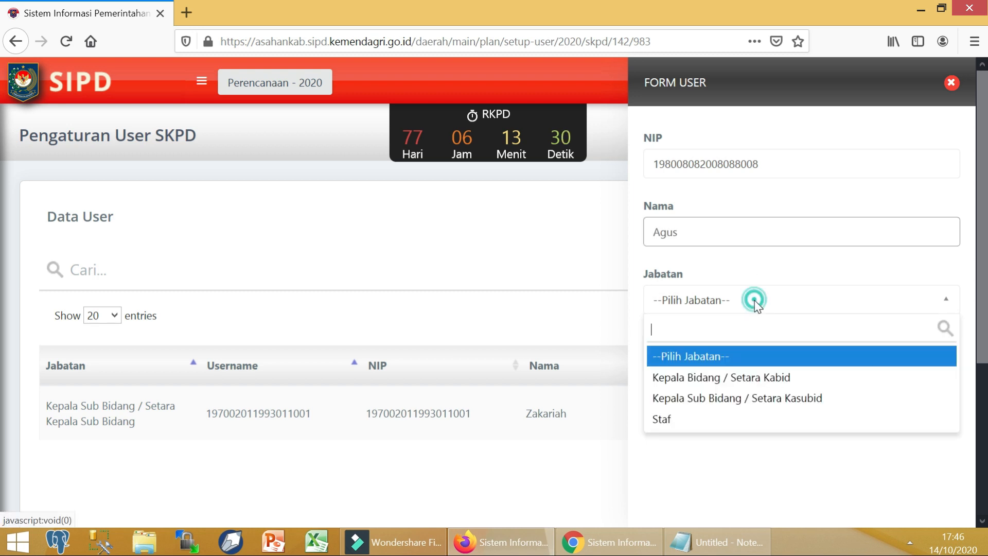
left_click(730, 403)
left_click(716, 374)
left_click(715, 395)
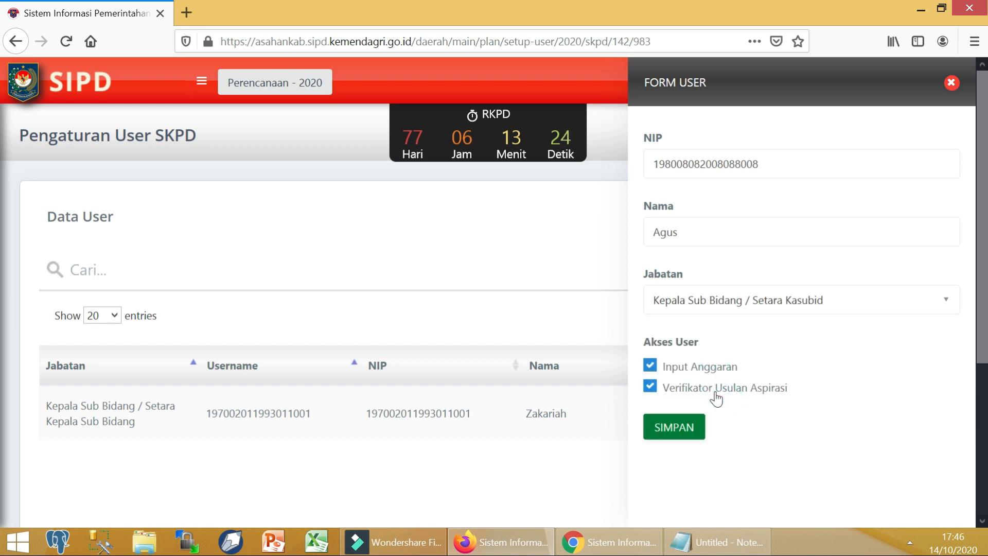
left_click(687, 437)
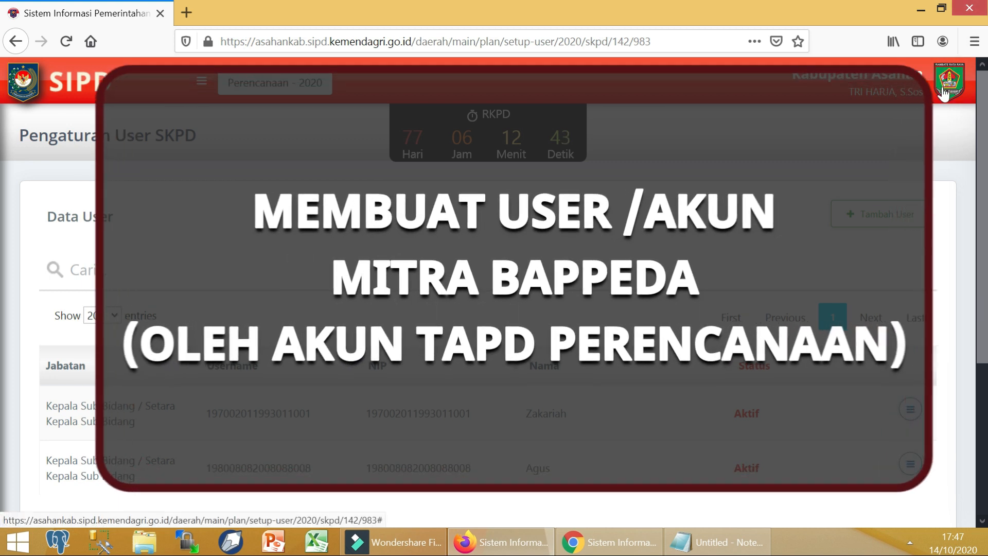
Step: Log out, then sign into Pembangunan Daerah using a saved login
left_click(943, 94)
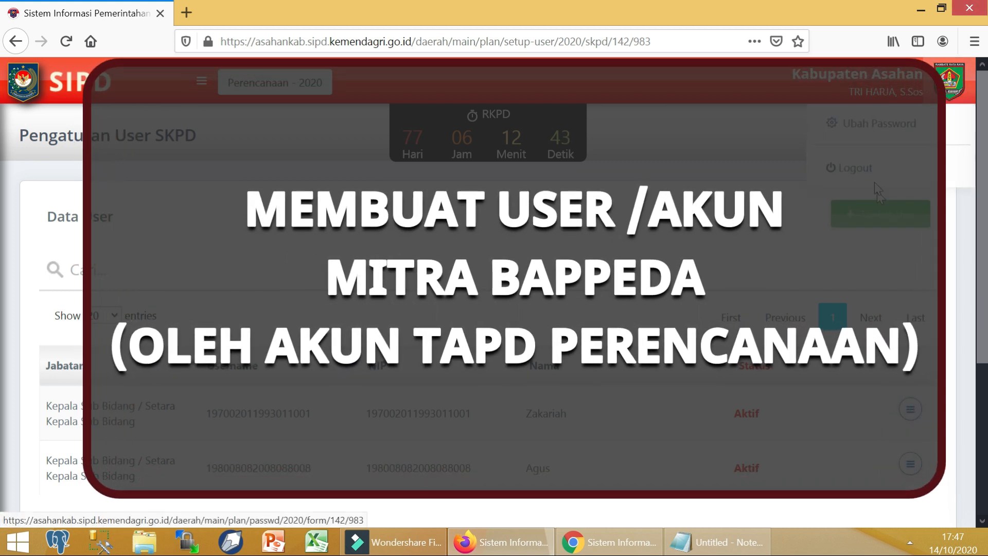
left_click(869, 174)
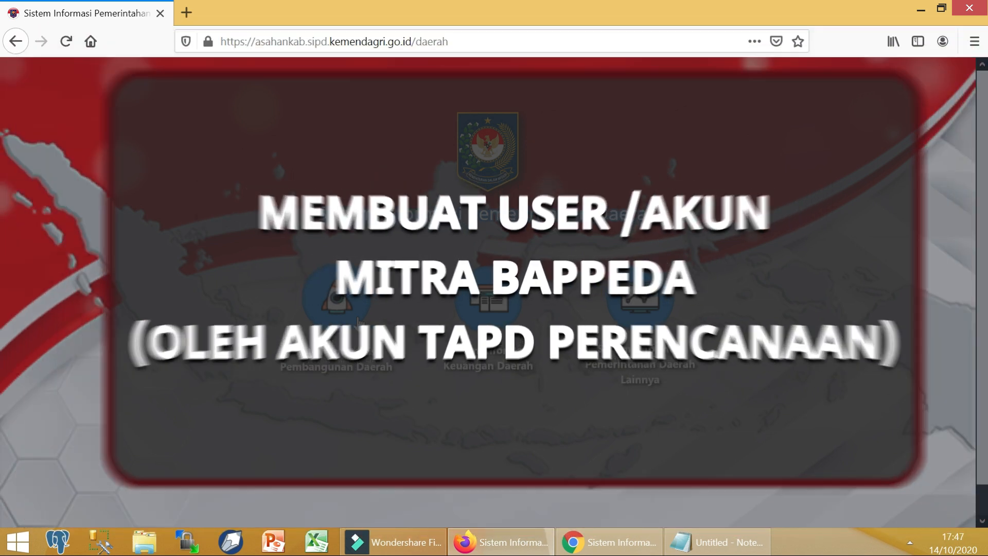
left_click(359, 322)
left_click(423, 434)
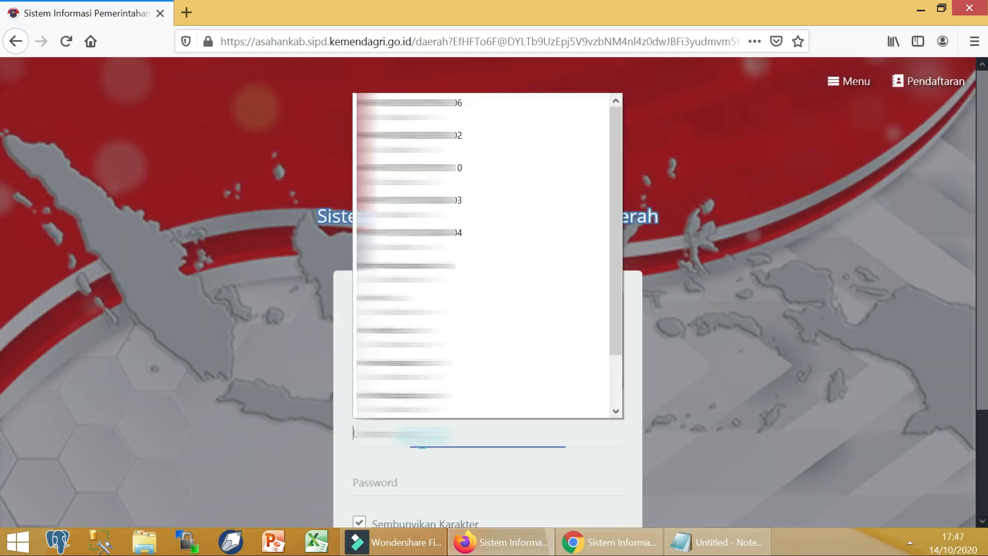
left_click(420, 369)
scroll(420, 371, "down", 3)
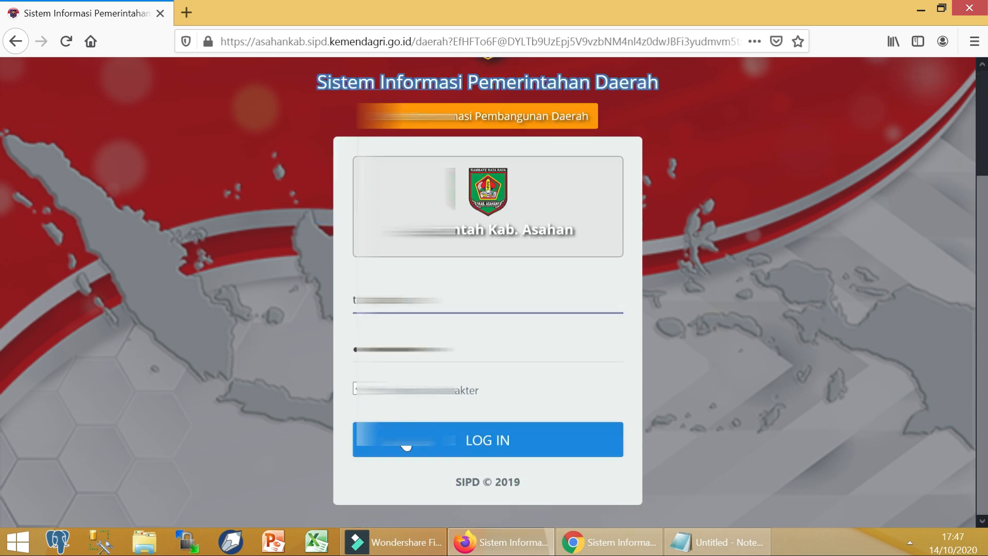
left_click(419, 440)
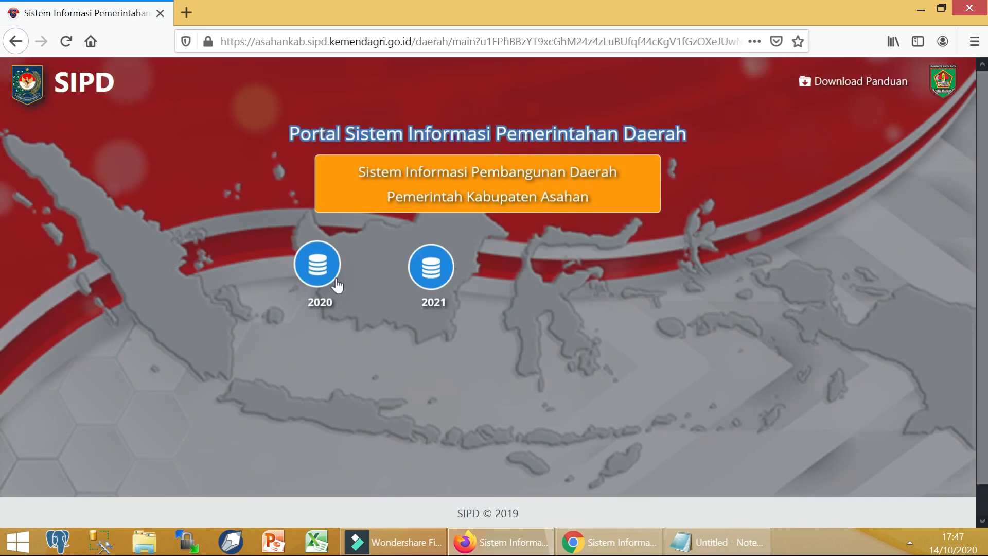
Step: Enter 2020 and open Pengaturan > User > Mitra Bappeda to review its six users
left_click(320, 280)
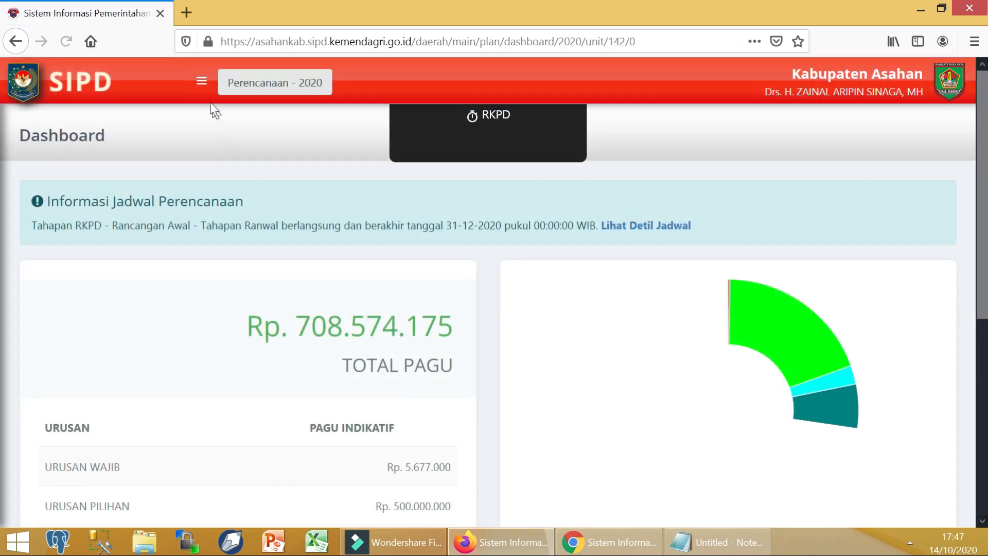
left_click(200, 82)
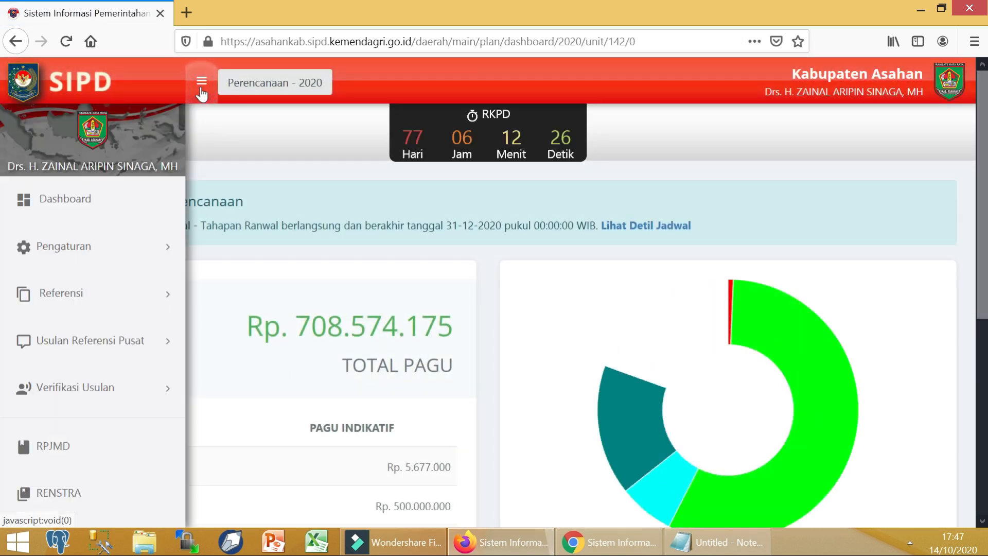
left_click(121, 247)
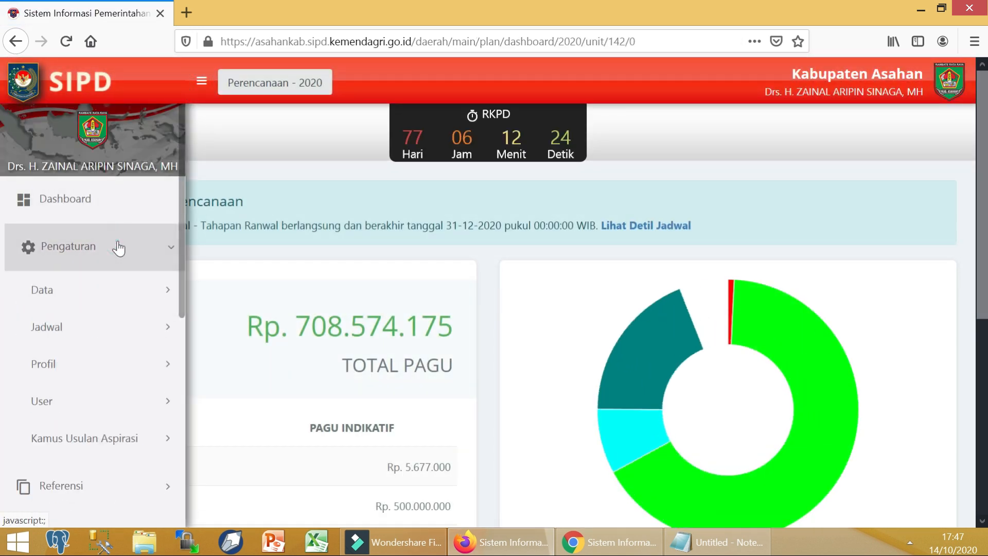
left_click(80, 404)
scroll(80, 411, "down", 3)
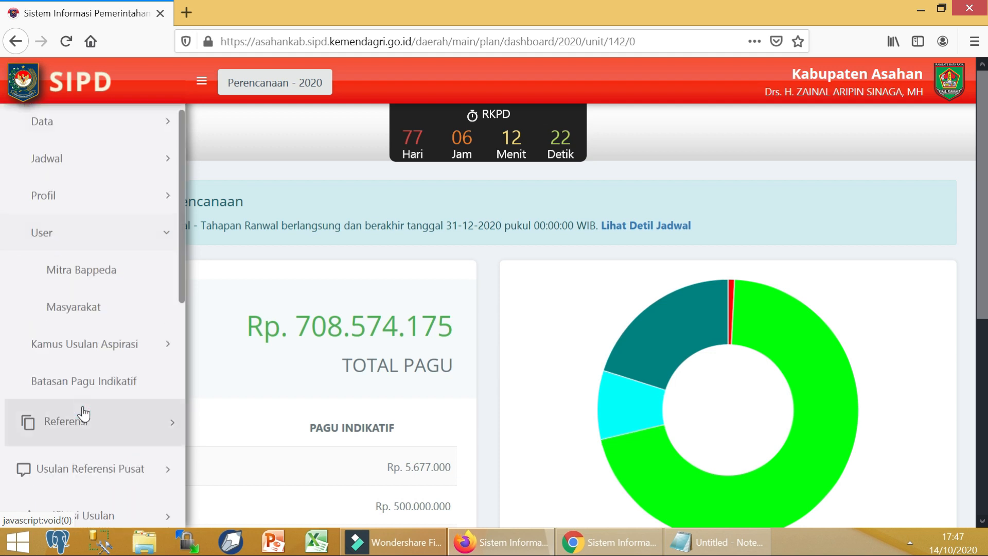
left_click(80, 278)
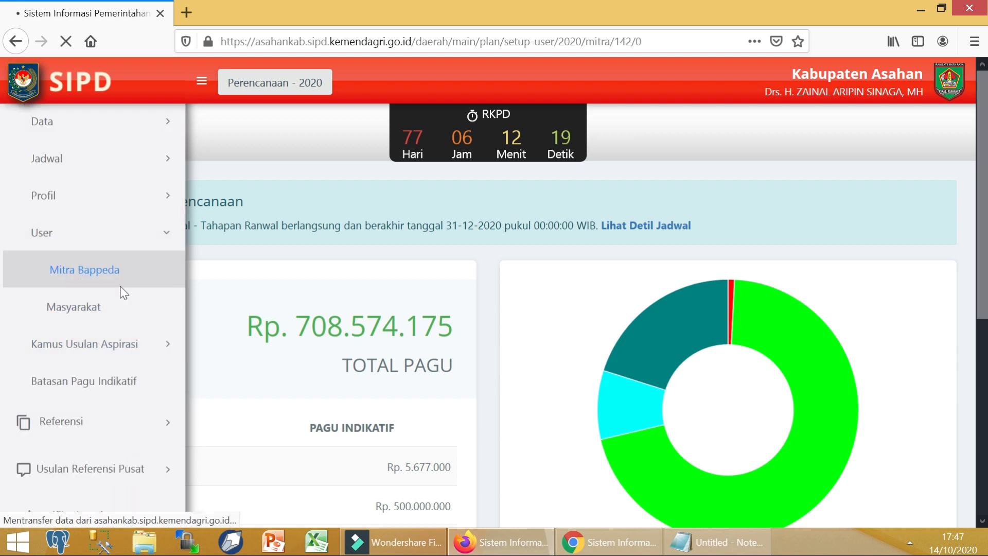
scroll(751, 319, "down", 4)
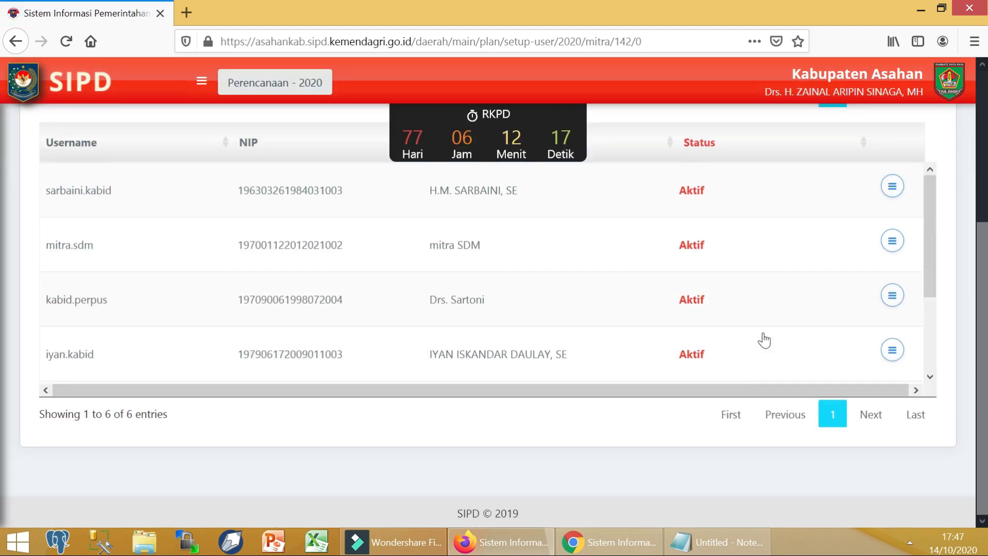
scroll(865, 296, "down", 3)
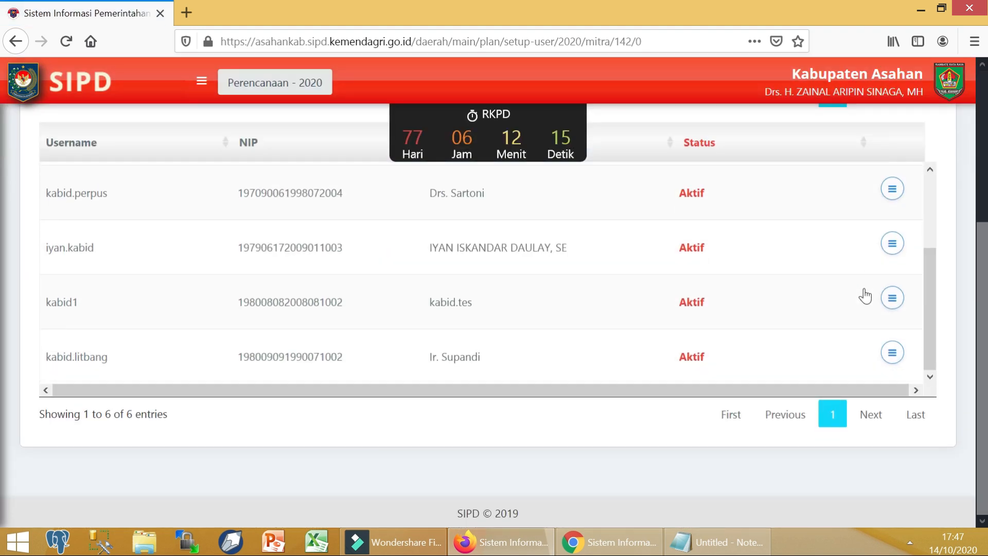
scroll(863, 293, "up", 3)
scroll(904, 273, "up", 3)
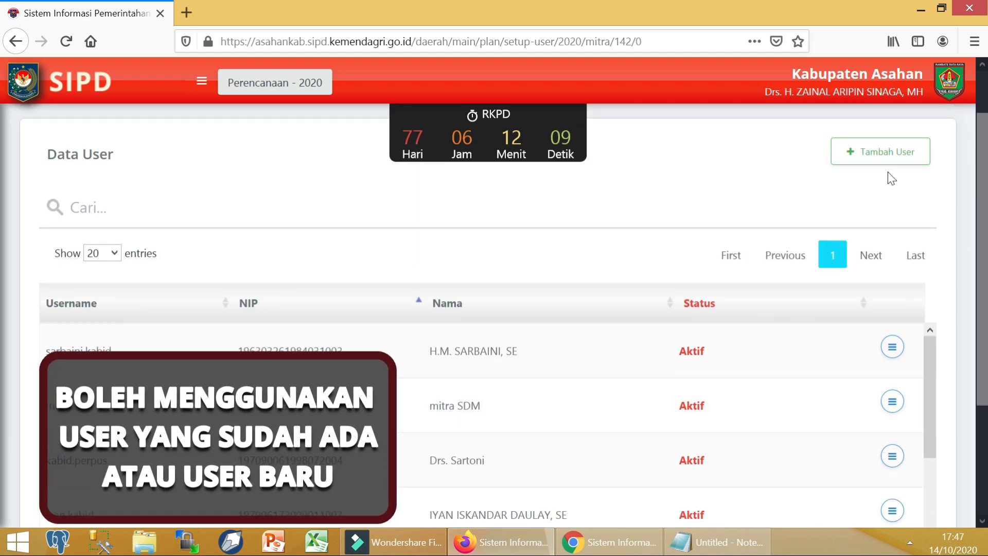
left_click(888, 157)
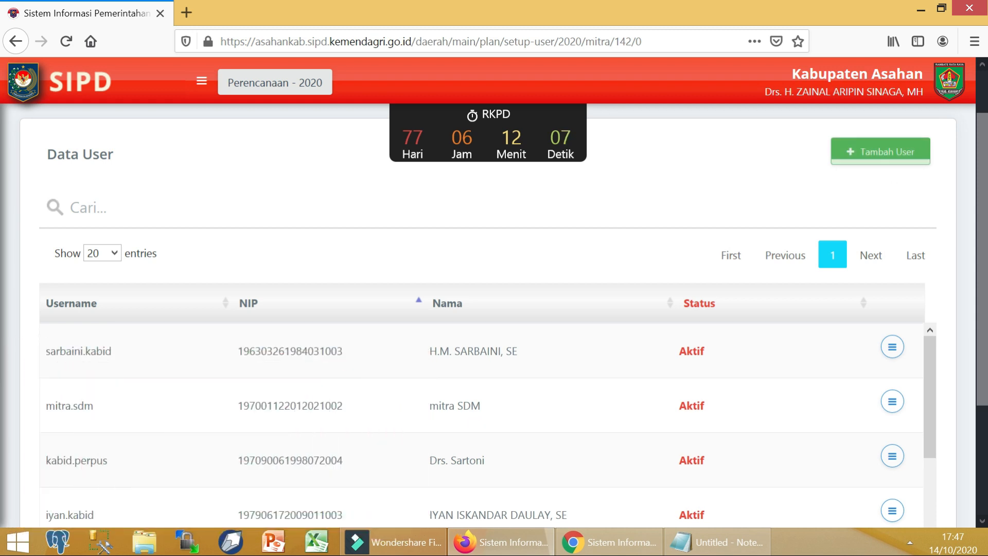
Step: Enter the suggested NIP, name 'Mitra Dinas PUPR' and username 'mitra2' in the new user form
left_click(880, 156)
left_click(757, 163)
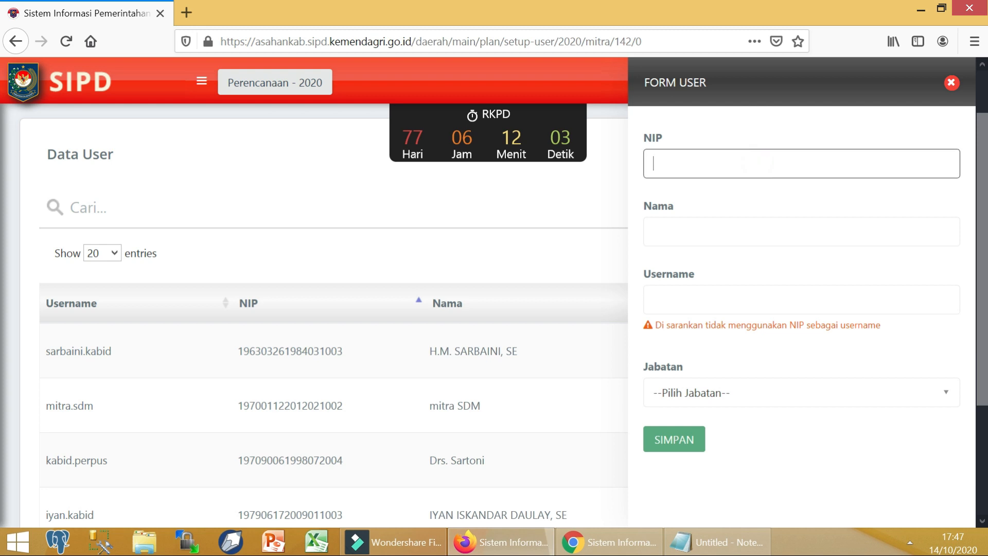
type("1")
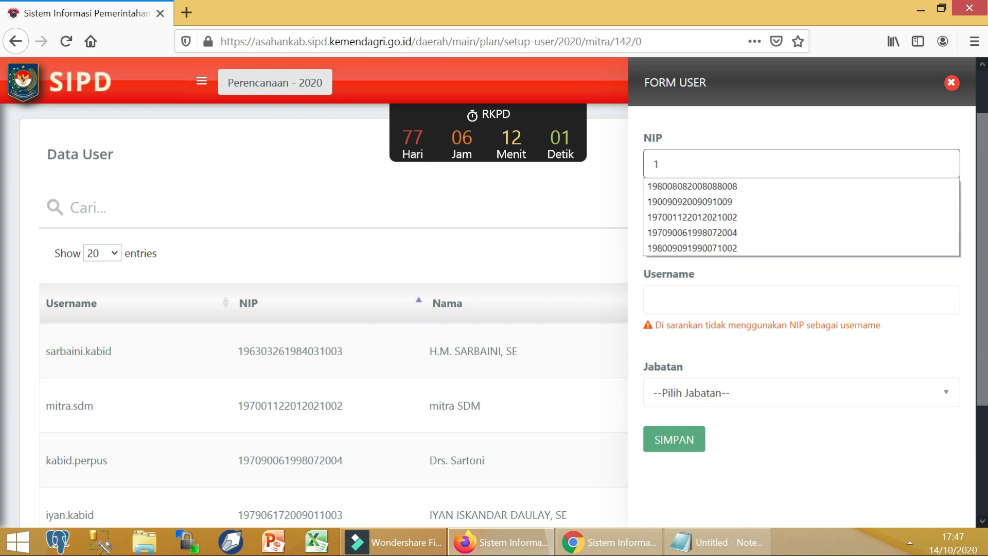
type("999")
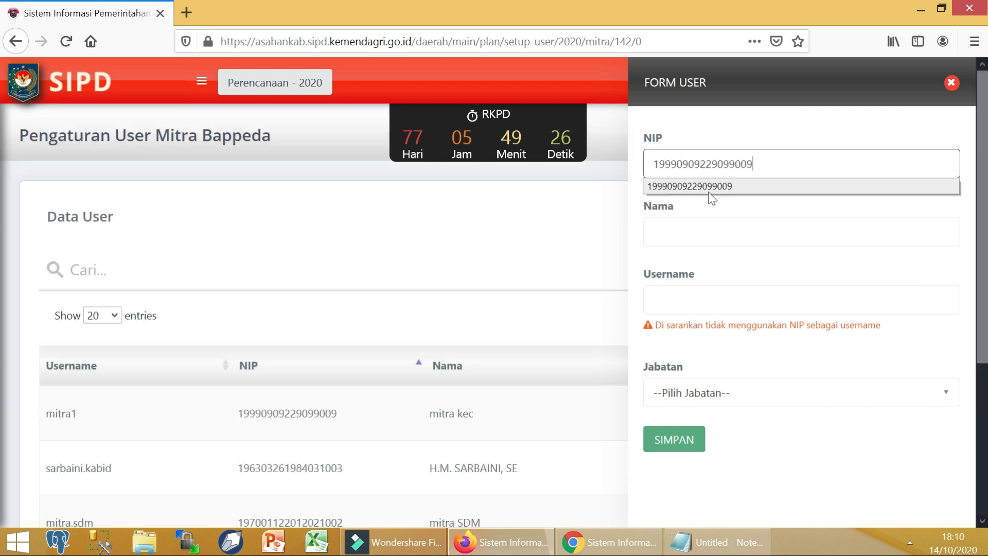
left_click(708, 187)
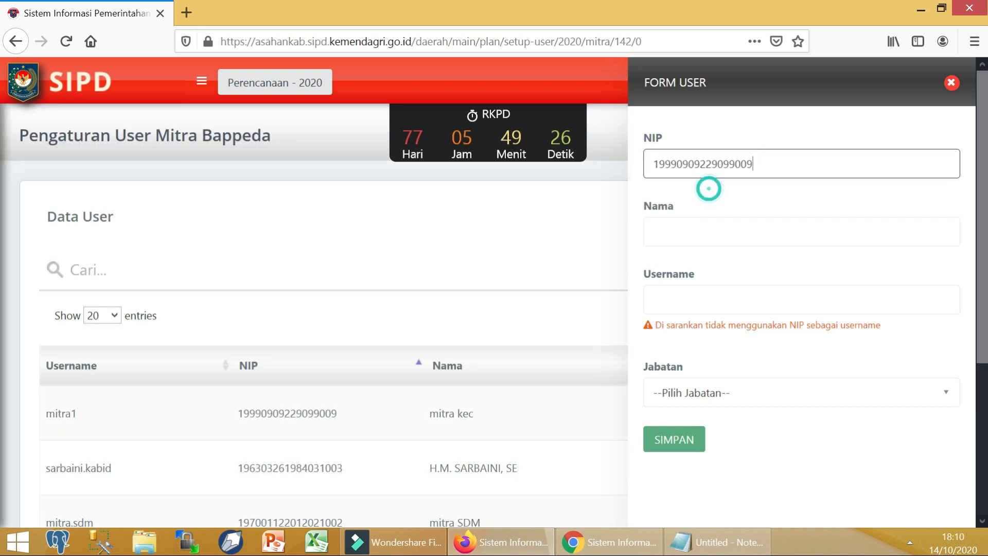
key("Tab")
type("Mitra Dinas P")
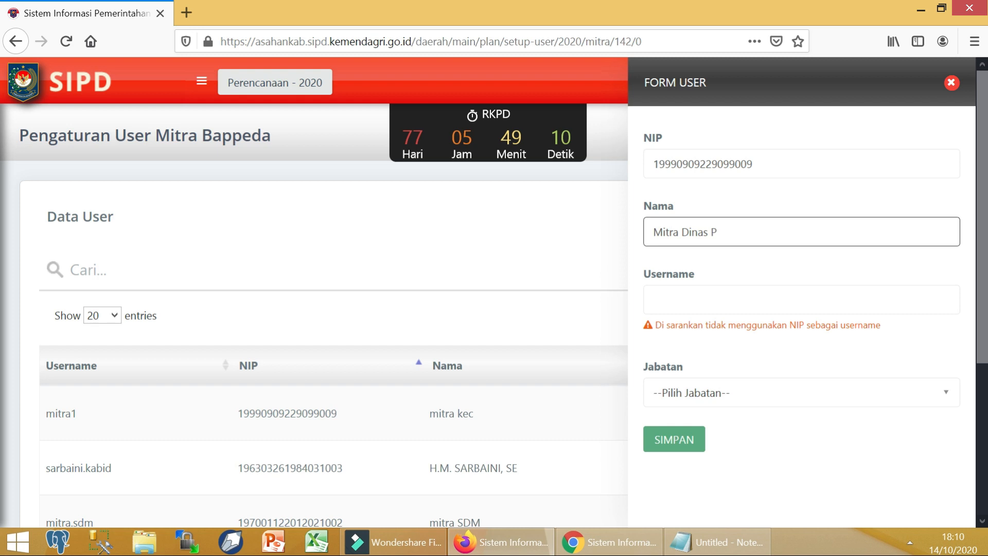
type("UPR")
left_click(705, 293)
type("m")
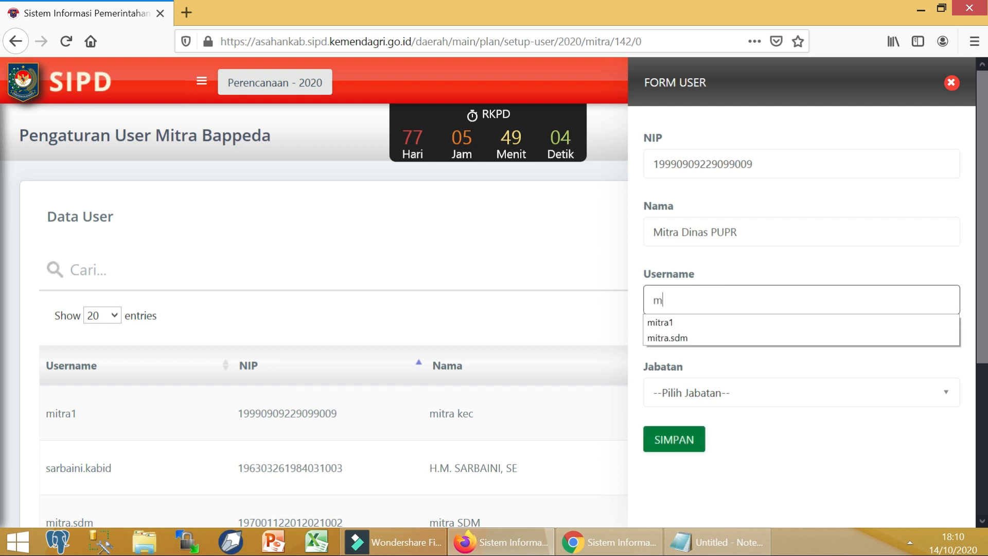
type("itra2")
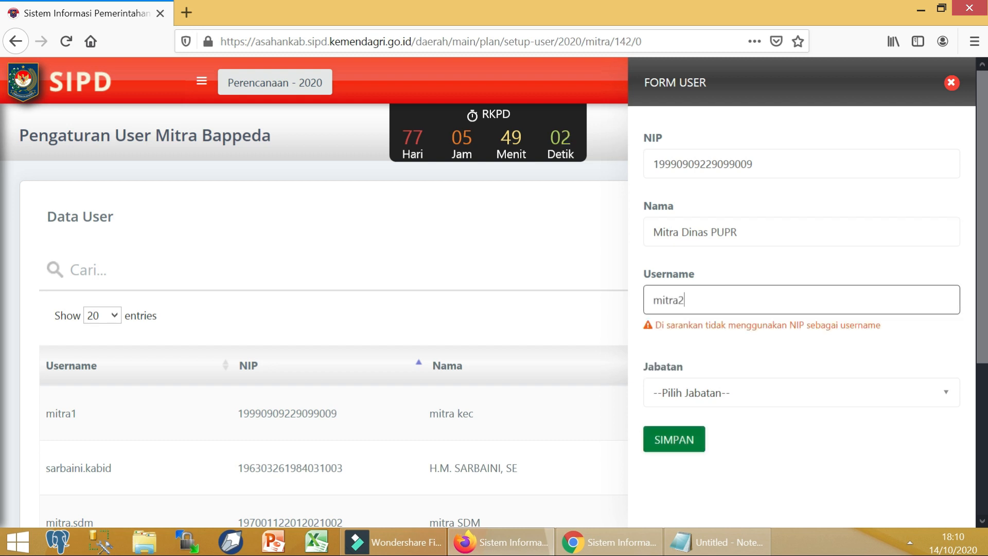
Step: Set Jabatan to Kepala Bidang / Setara Kabid, grant Verifikator Usulan Aspirasi, and save
left_click(705, 401)
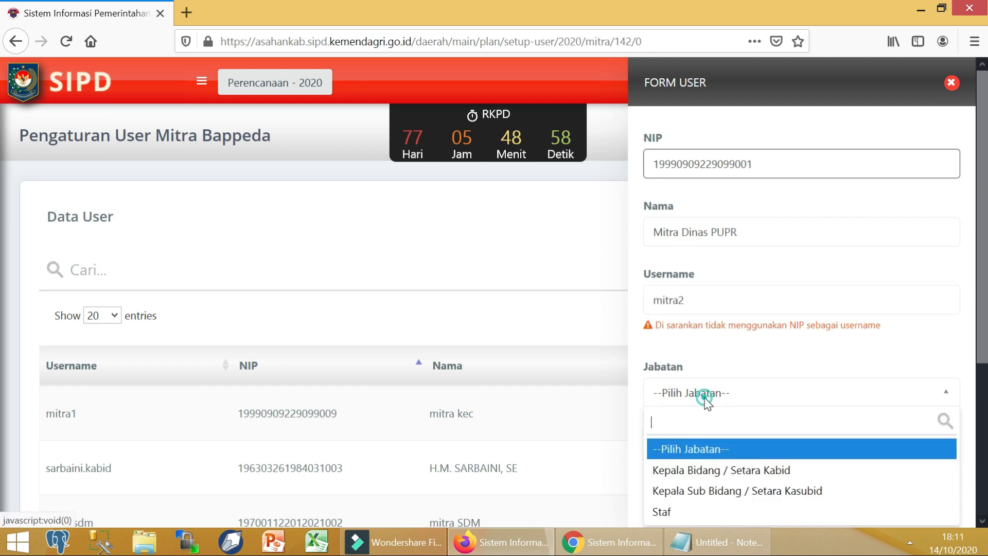
left_click(707, 470)
scroll(717, 412, "down", 2)
left_click(722, 381)
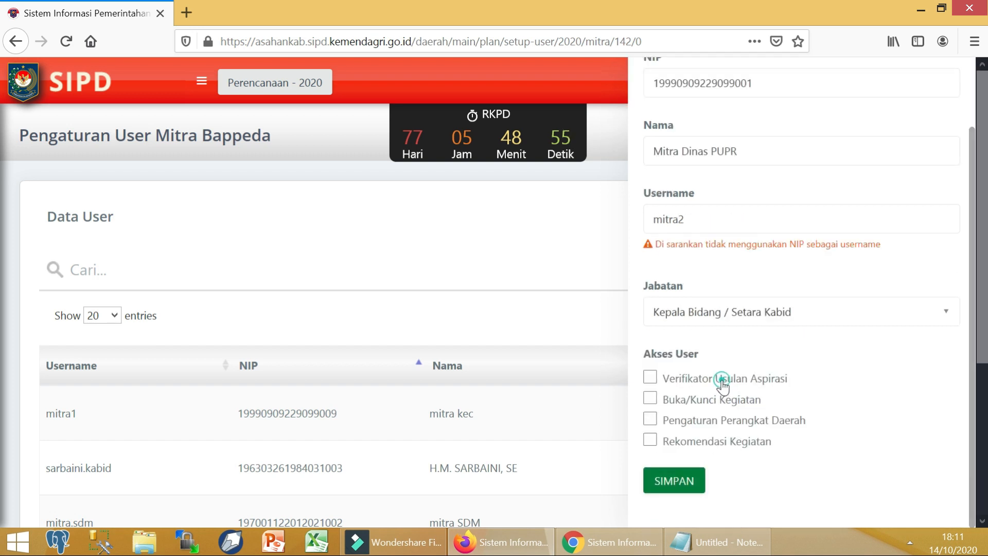
left_click(693, 490)
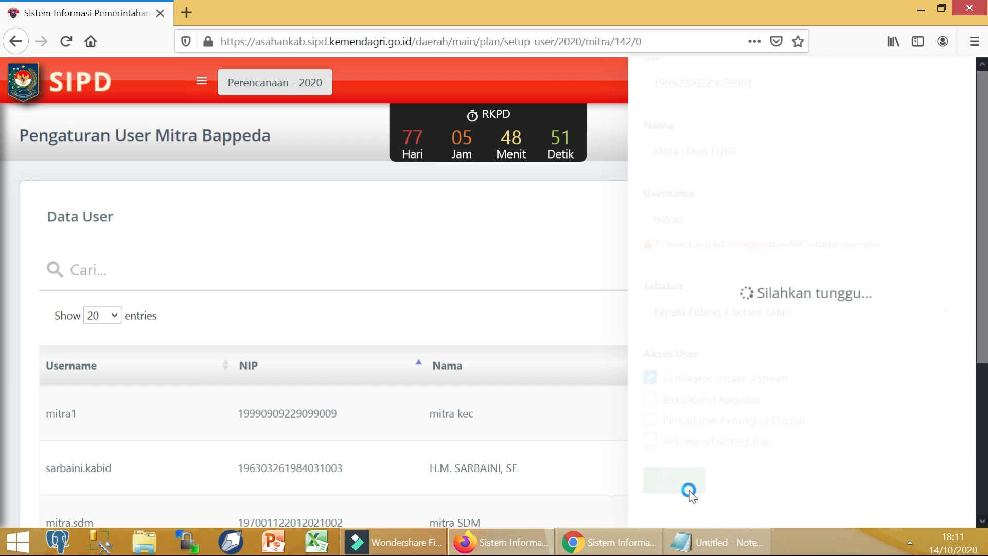
scroll(302, 400, "down", 2)
scroll(334, 412, "up", 2)
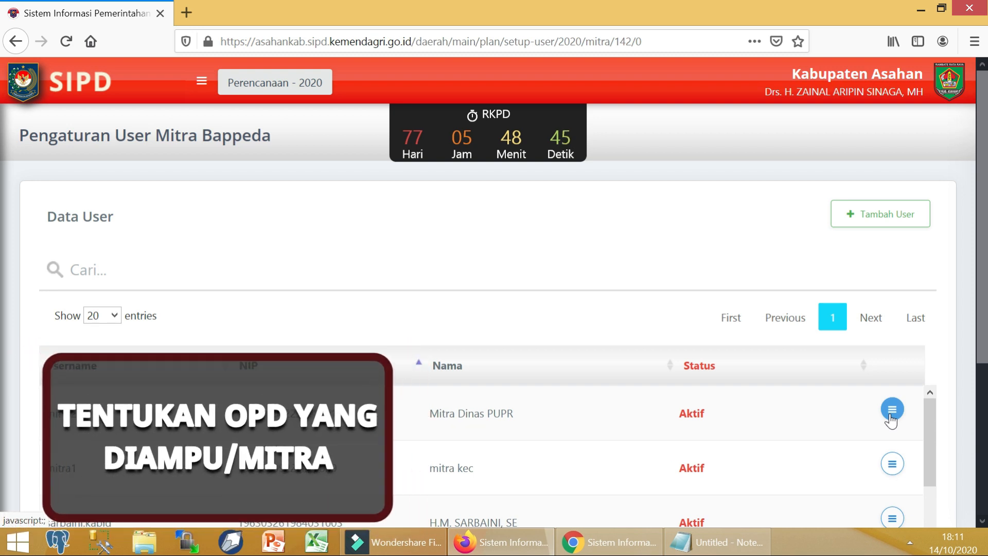
Step: Via Ubah SKPD Pemangku > Tambah PD, add Dinas PUPR, Perumahan dan Kawasan Permukiman and Perhubungan, then save
left_click(890, 417)
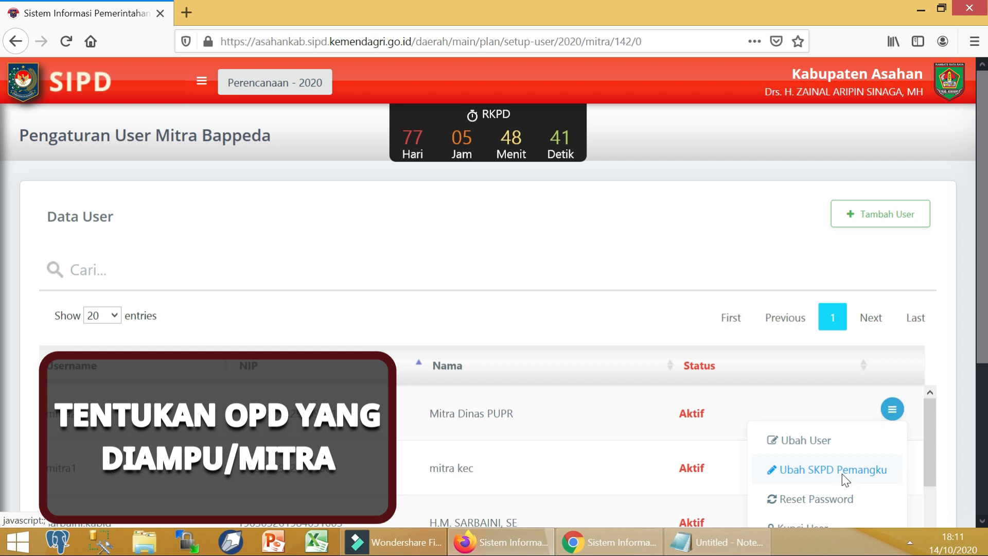
left_click(840, 480)
left_click(731, 431)
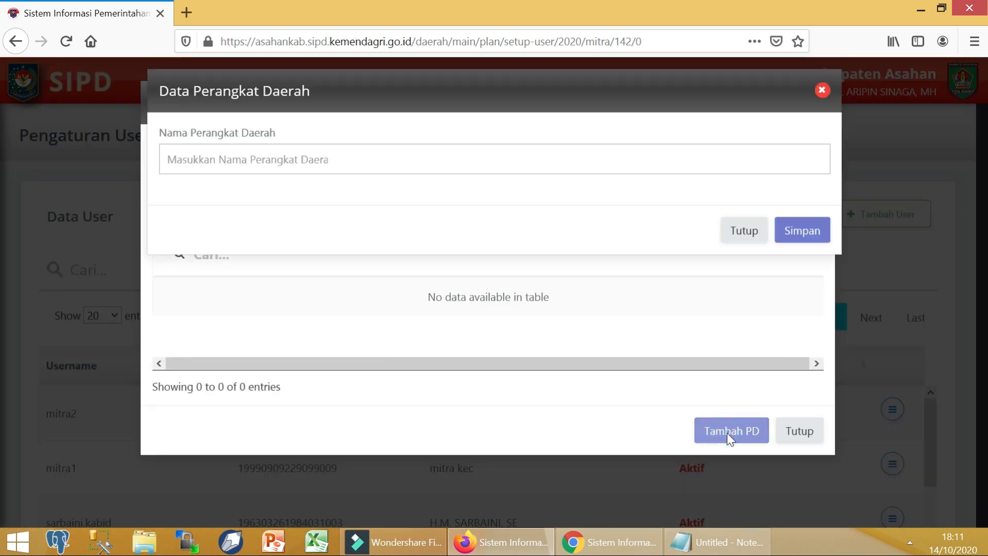
left_click(360, 171)
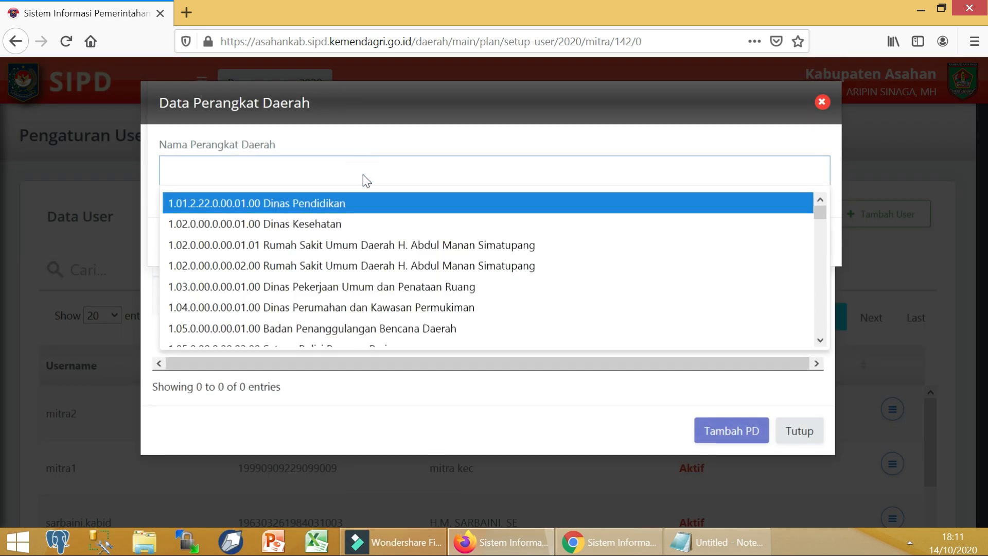
type("din")
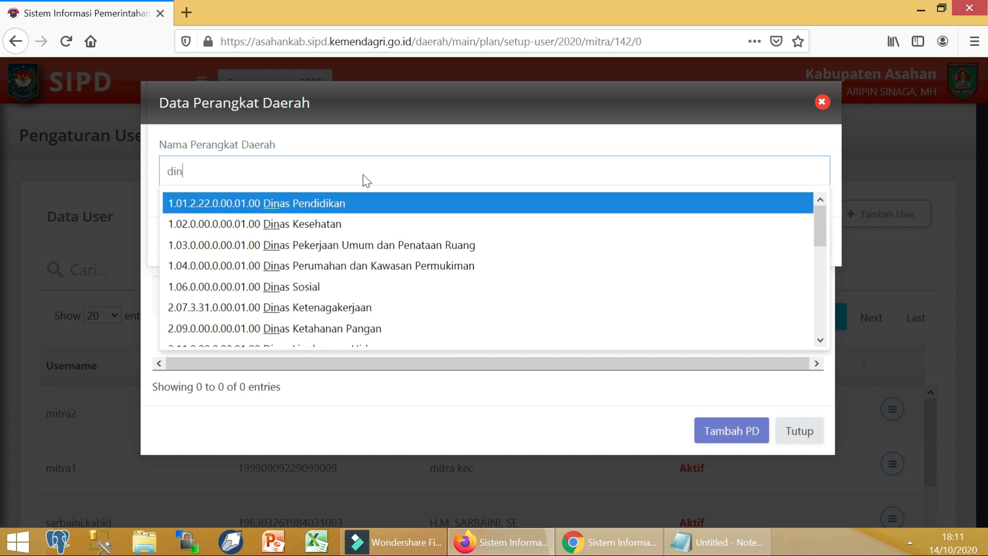
type("as peker")
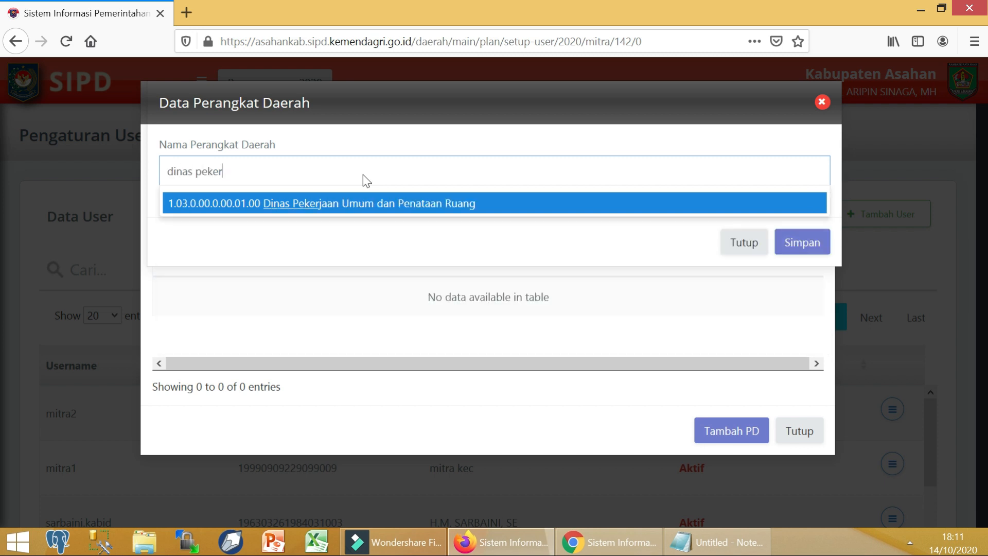
left_click(352, 208)
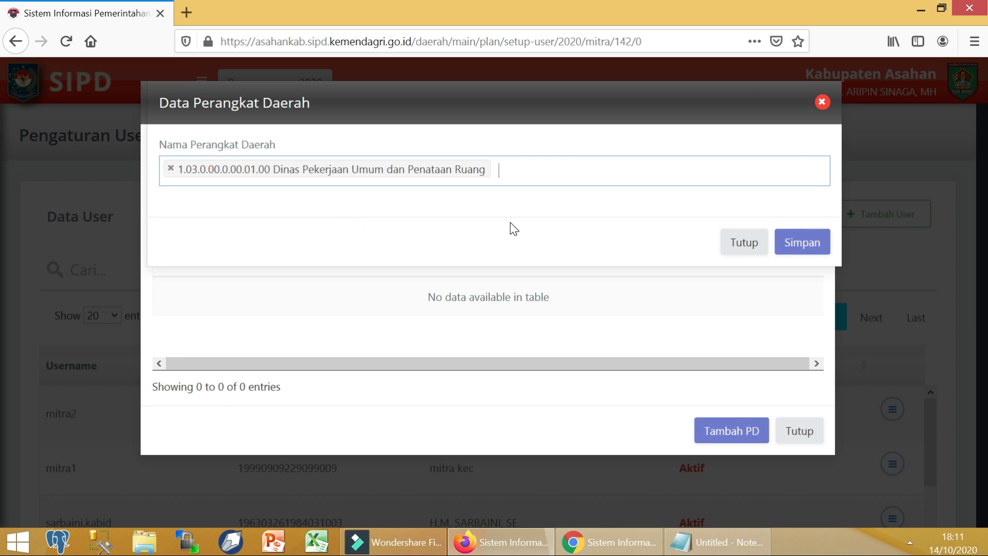
type("perum")
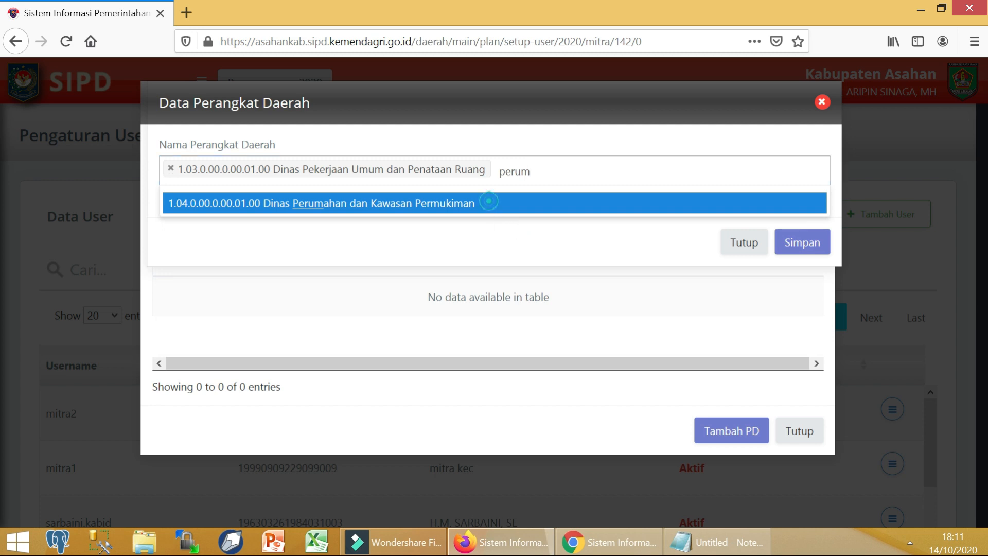
left_click(489, 203)
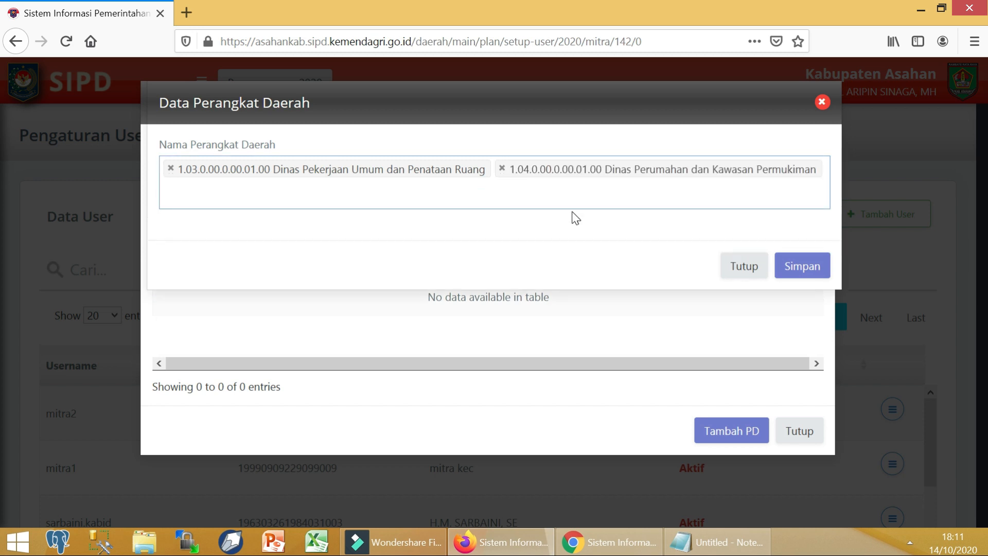
type("dinas per")
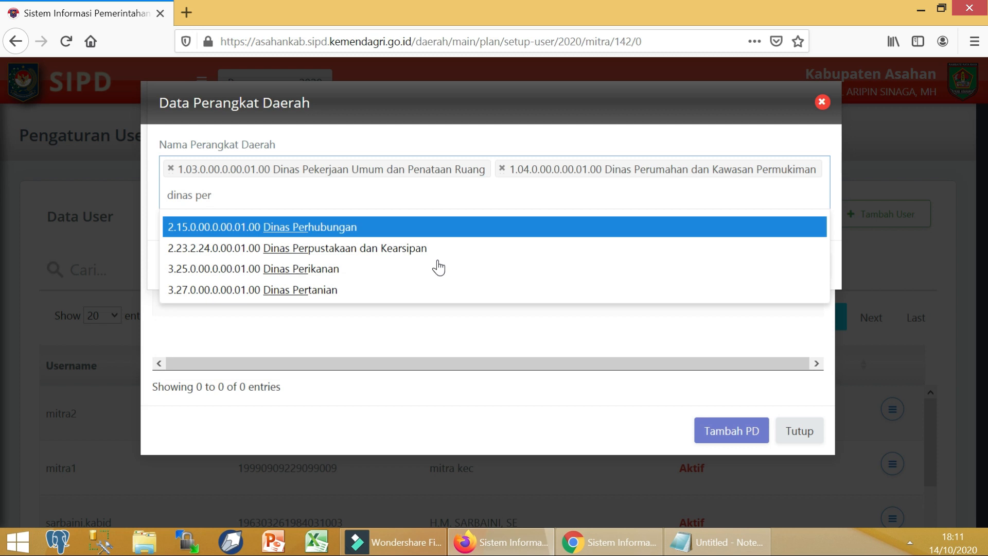
left_click(441, 225)
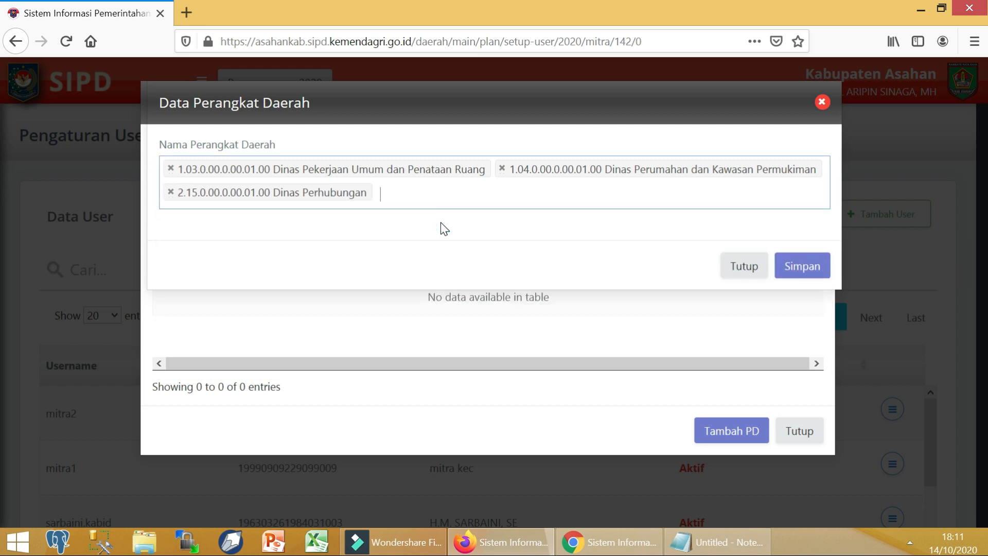
left_click(790, 278)
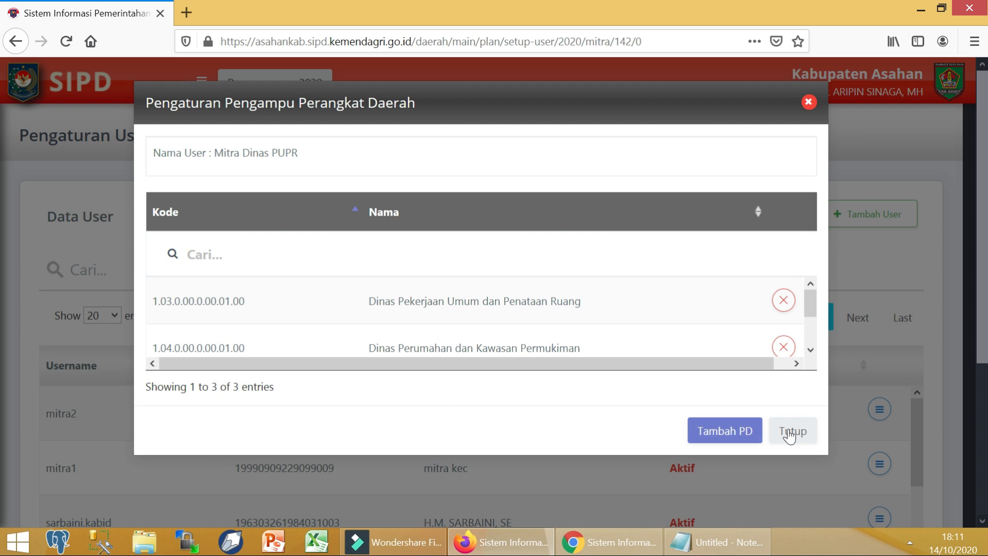
left_click(790, 434)
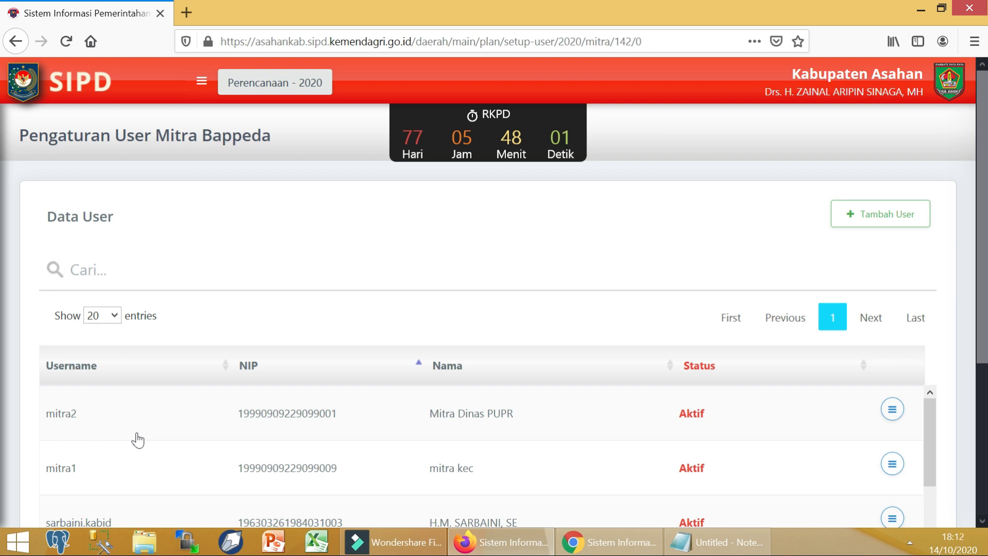
Step: In Notepad, change the mitra bapp username so it ends in 2
left_click(717, 541)
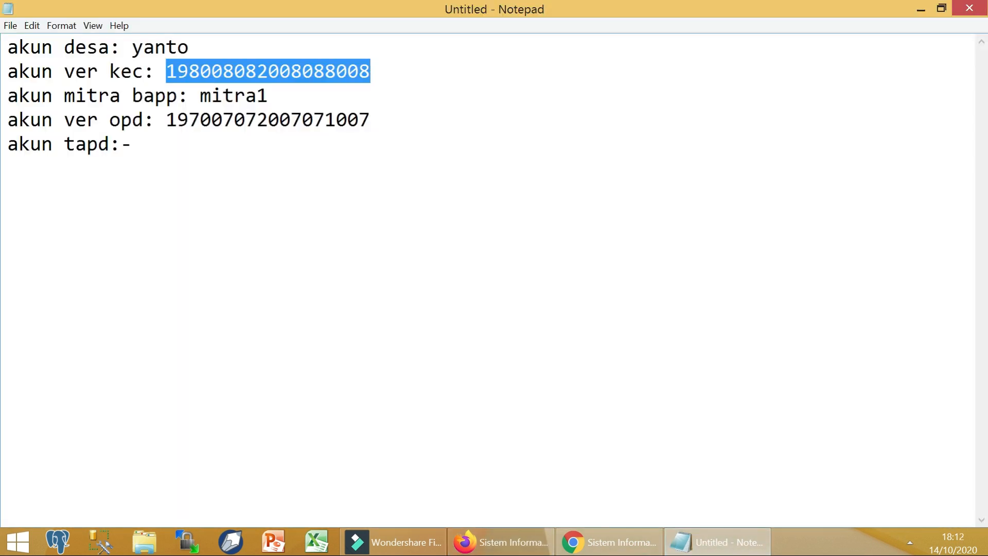
double_click(211, 85)
left_click(288, 100)
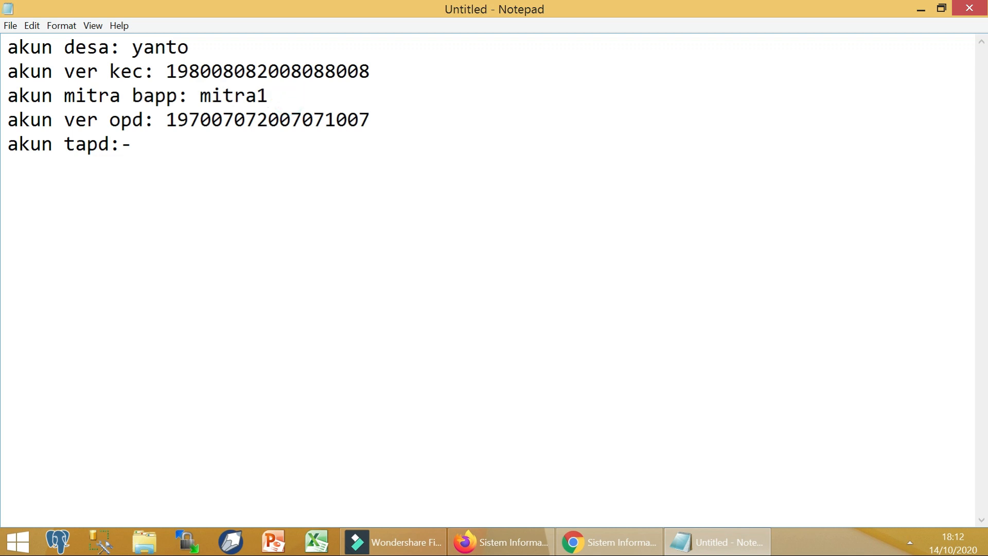
type("2")
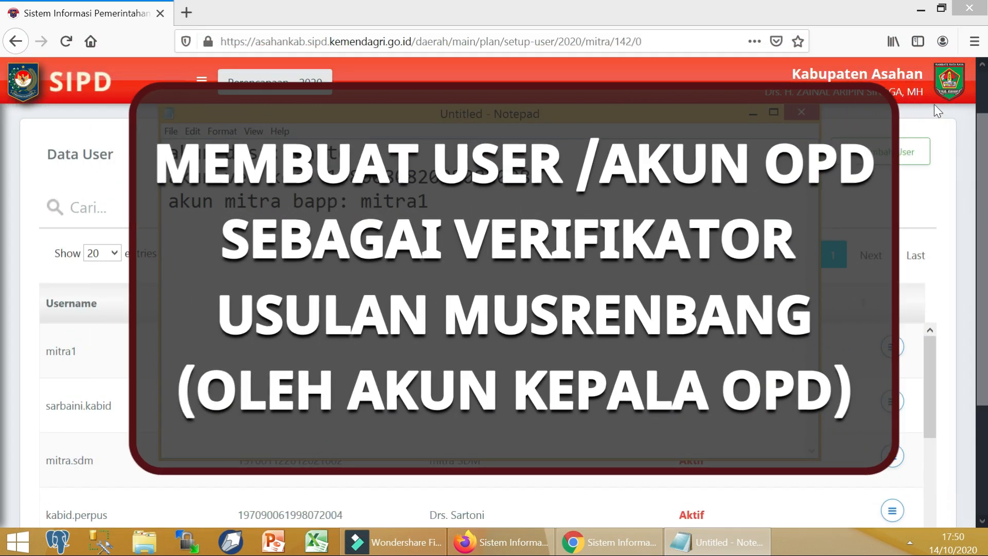
Step: Sign out of the SIPD admin account
left_click(934, 103)
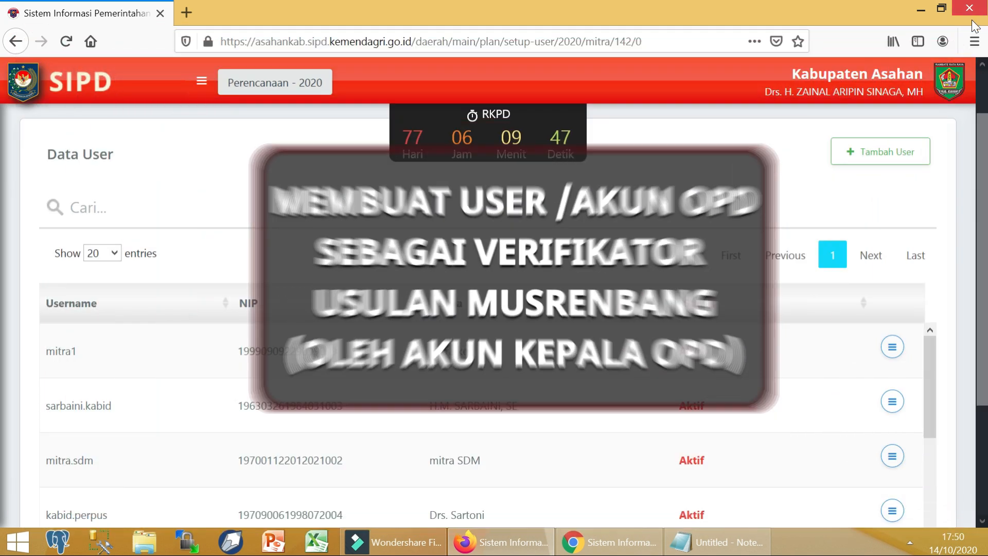
mouse_move(948, 81)
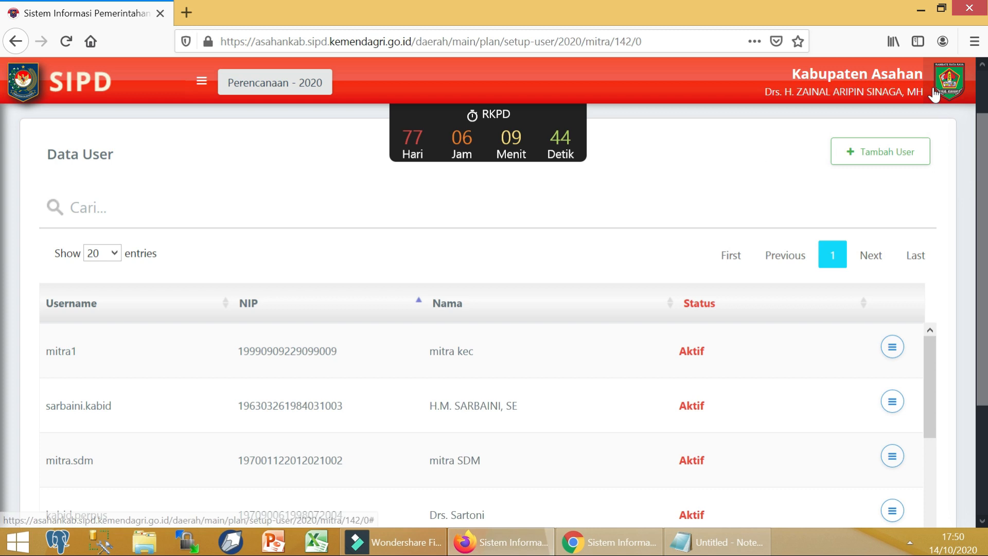
mouse_move(915, 106)
left_click(875, 154)
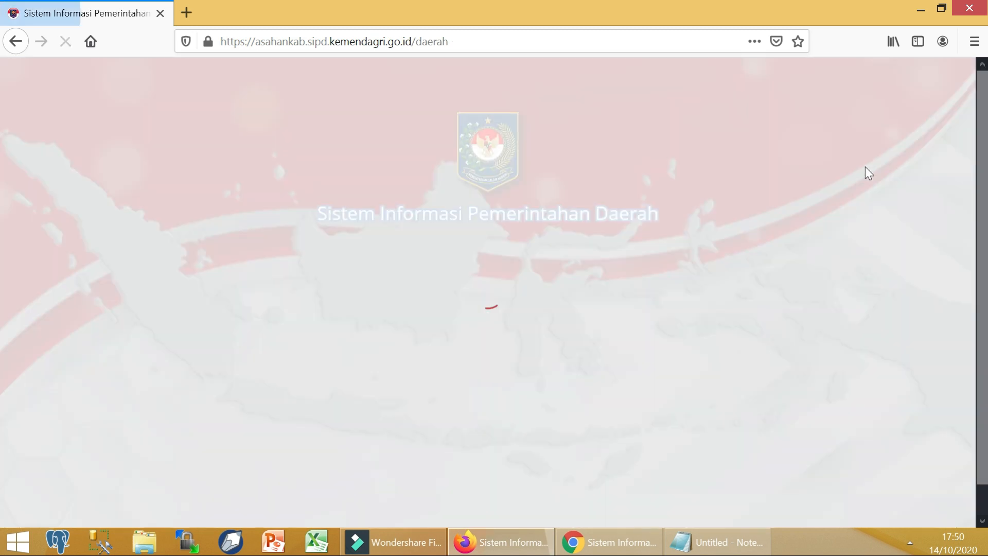
Step: Log in to Pembangunan Daerah as the Dinas Pekerjaan Umum dan Penataan Ruang account using its saved username
left_click(346, 322)
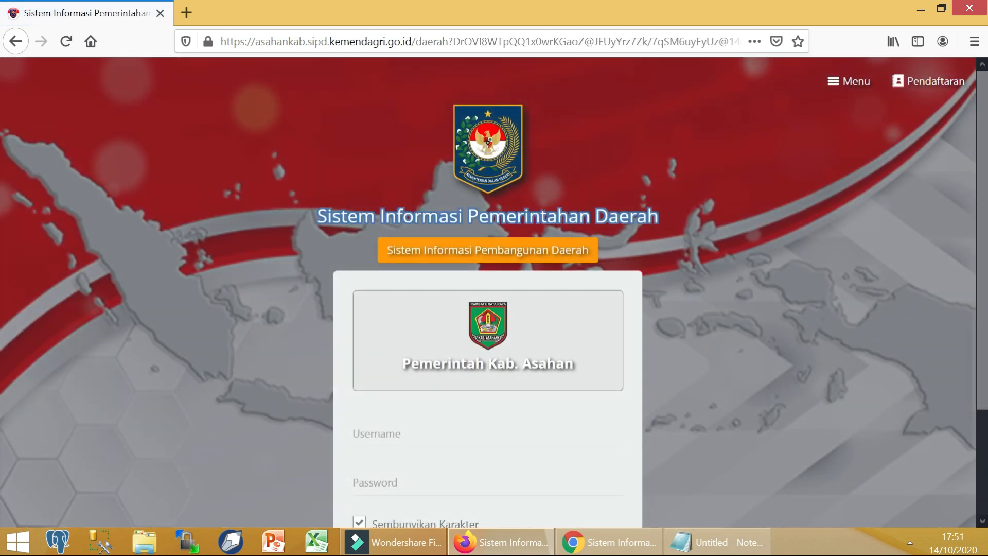
left_click(417, 437)
right_click(363, 440)
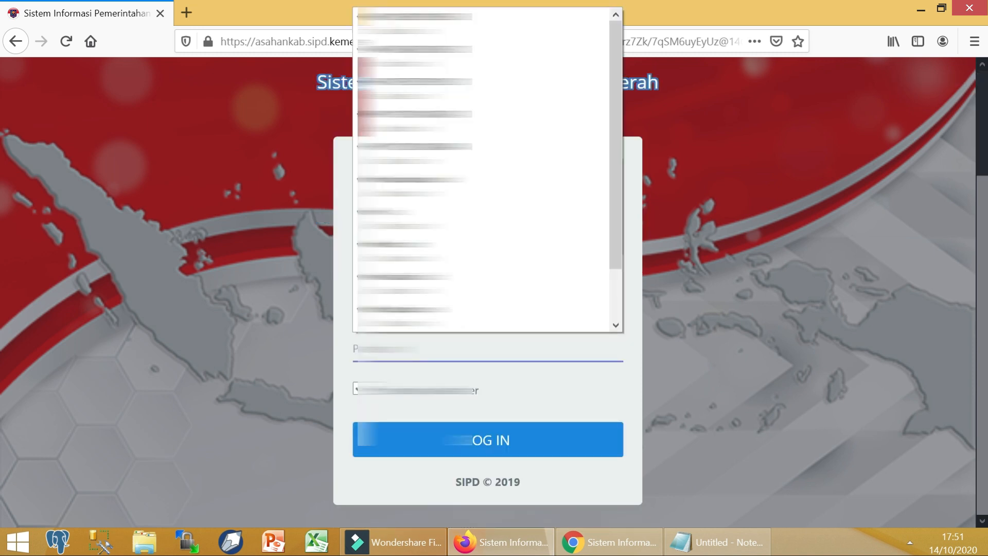
key("Escape")
type("*")
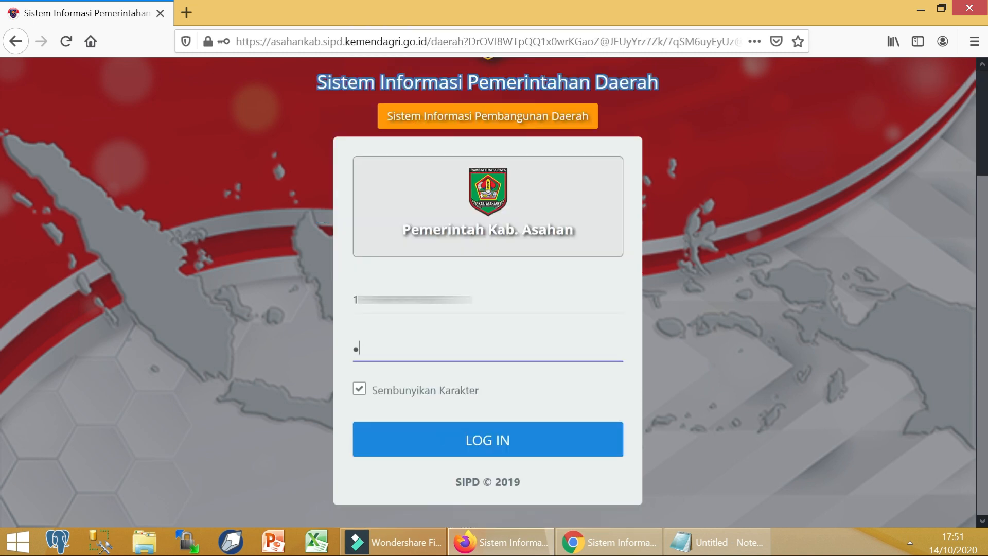
key("Return")
left_click(258, 263)
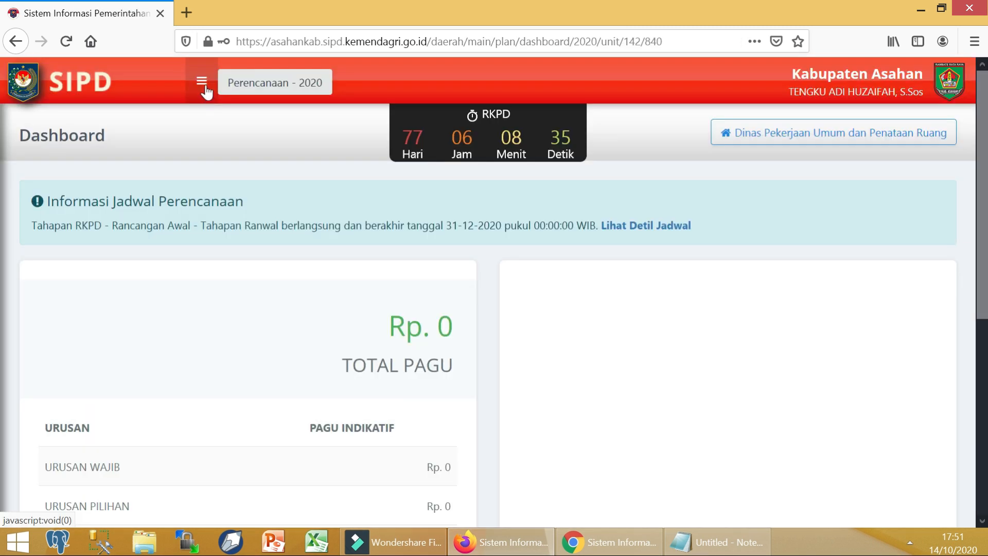
Step: Go to Pengaturan > User > SKPD to view the PUPR unit's user list
left_click(203, 84)
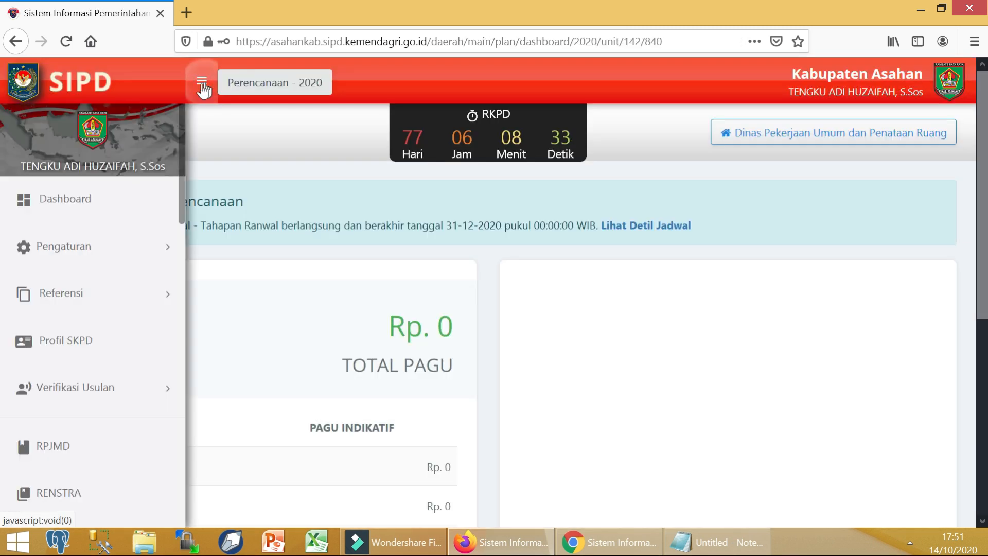
left_click(143, 245)
left_click(123, 291)
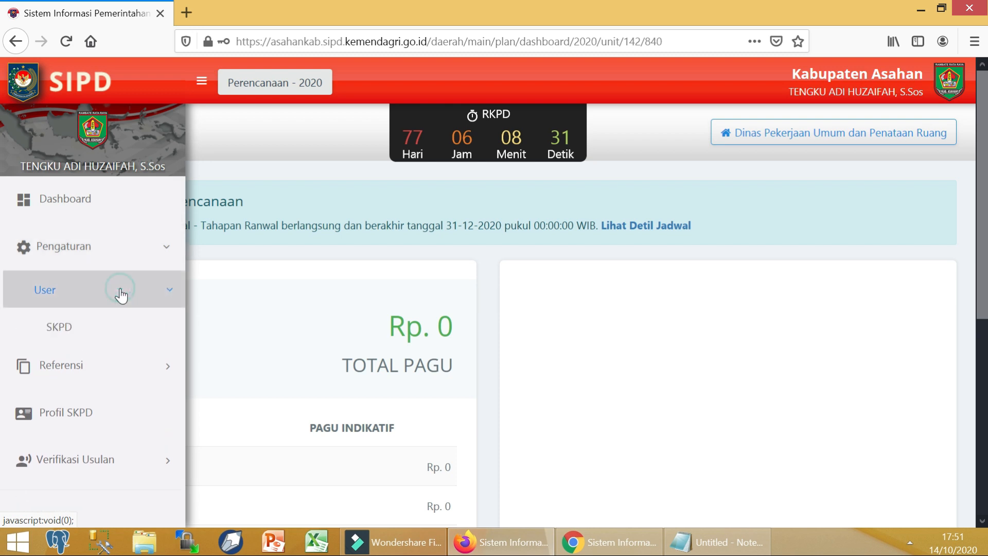
left_click(117, 330)
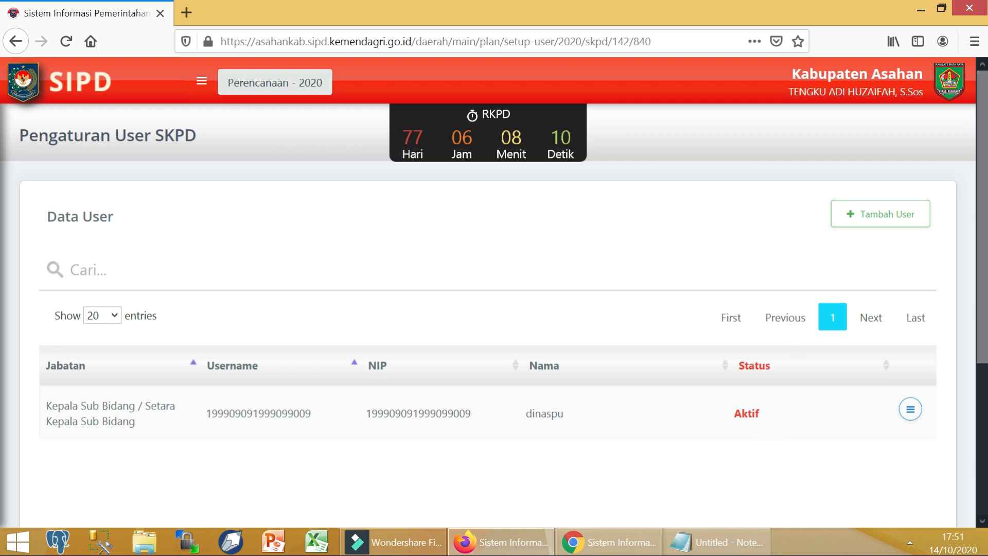
Step: Start a new SKPD user and enter the employee's NIP and name
left_click(877, 224)
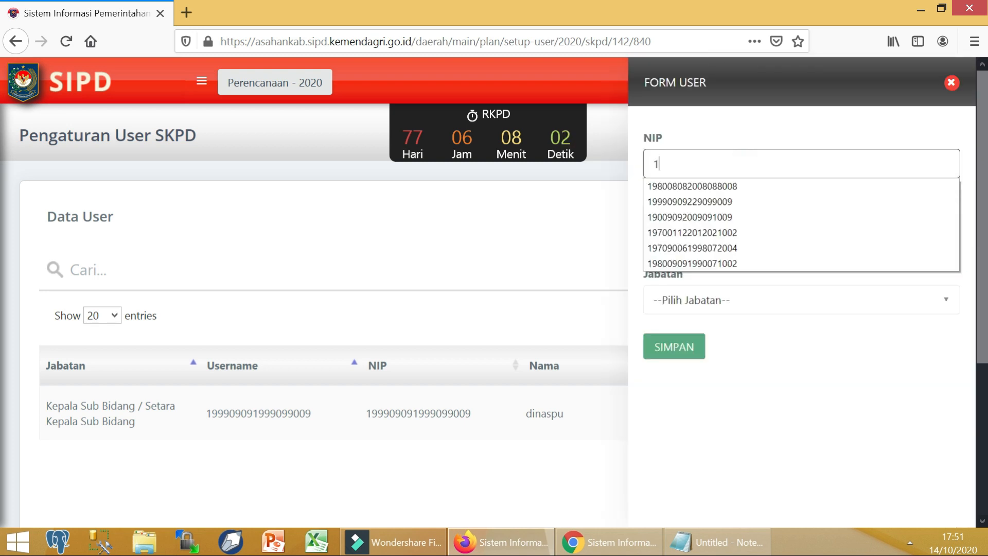
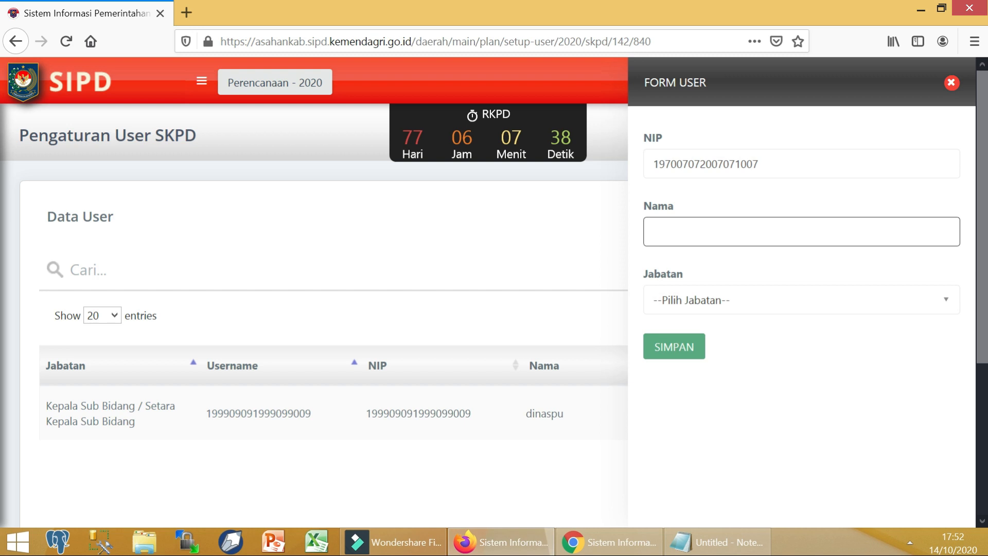
type("Lina")
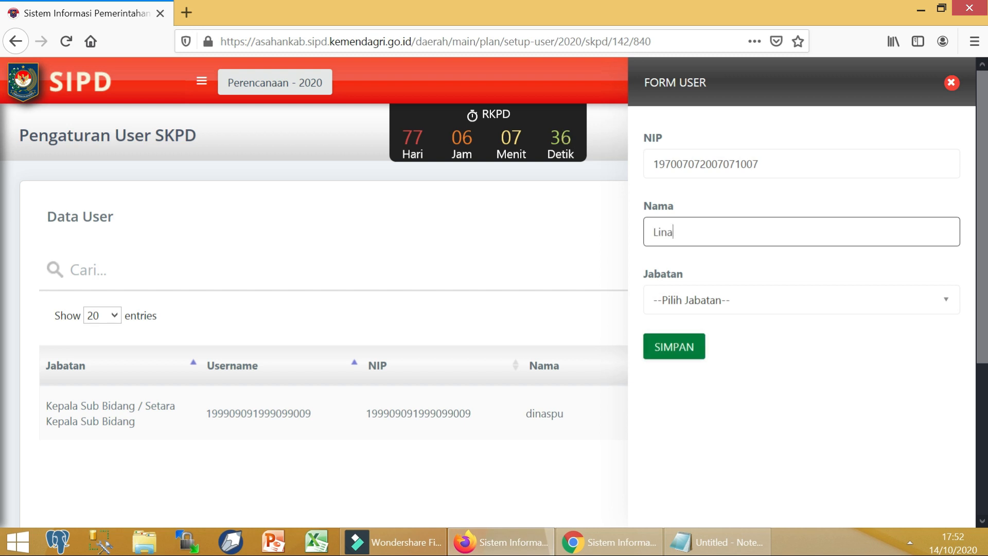
Step: Set Jabatan to Kepala Sub Bidang / Setara Kasubid, grant Verifikator Usulan Aspirasi access, and save
left_click(741, 300)
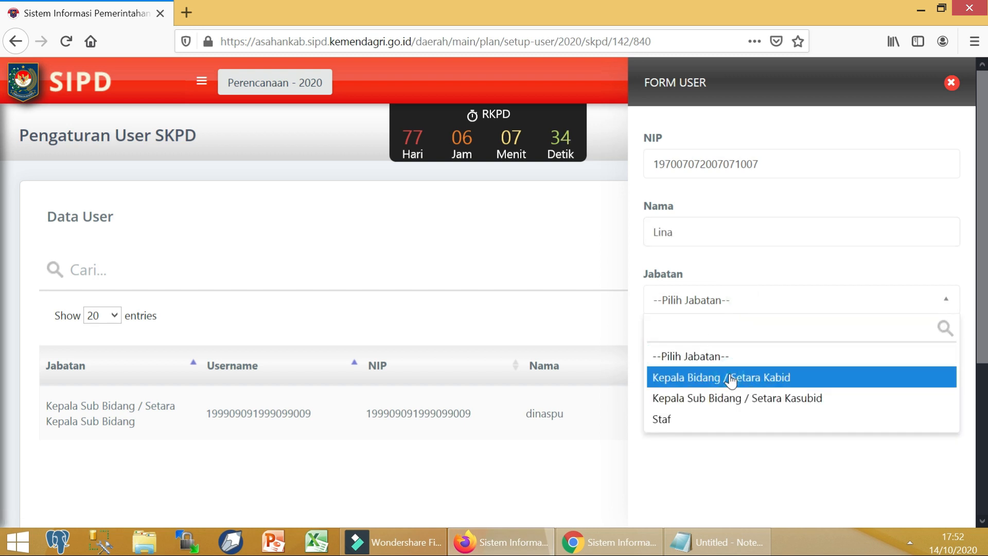
left_click(732, 407)
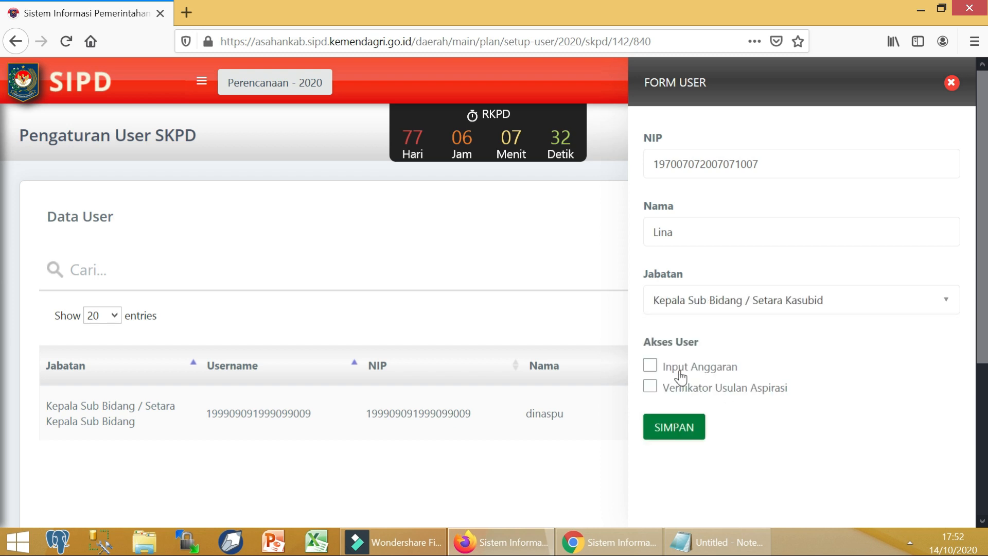
left_click(680, 396)
left_click(678, 436)
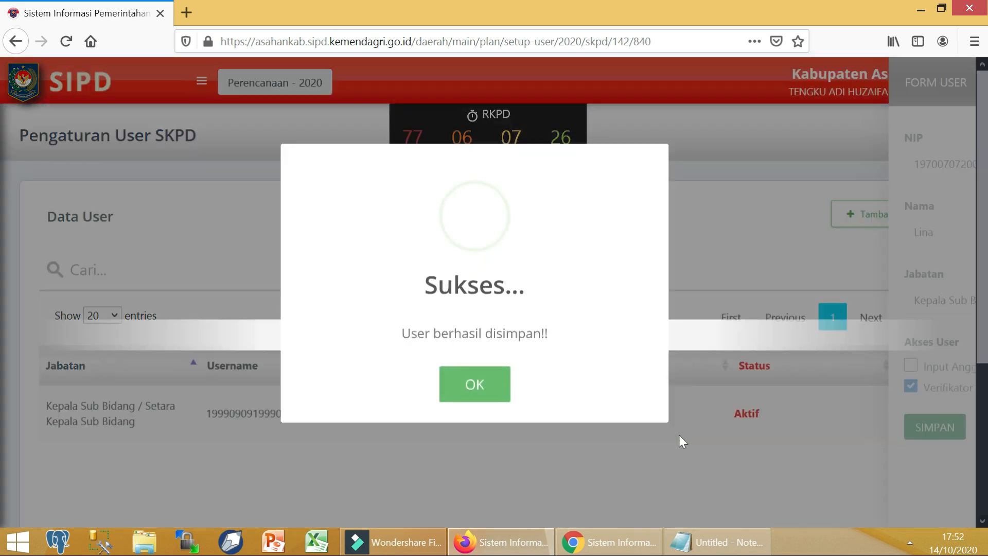
Step: In the maximized Notepad credentials list, add a new 'akun tapd' line
key("alt+Tab")
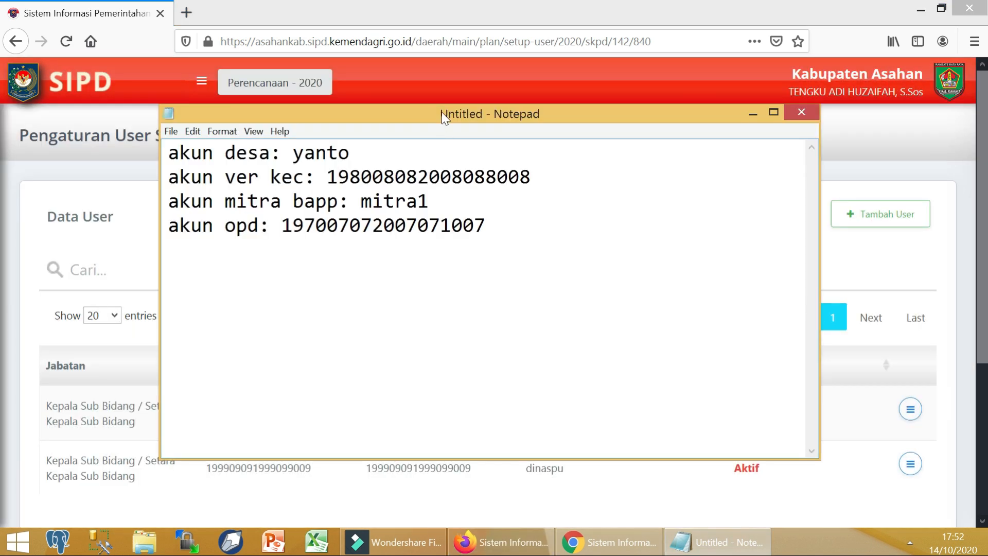
double_click(442, 112)
left_click(365, 111)
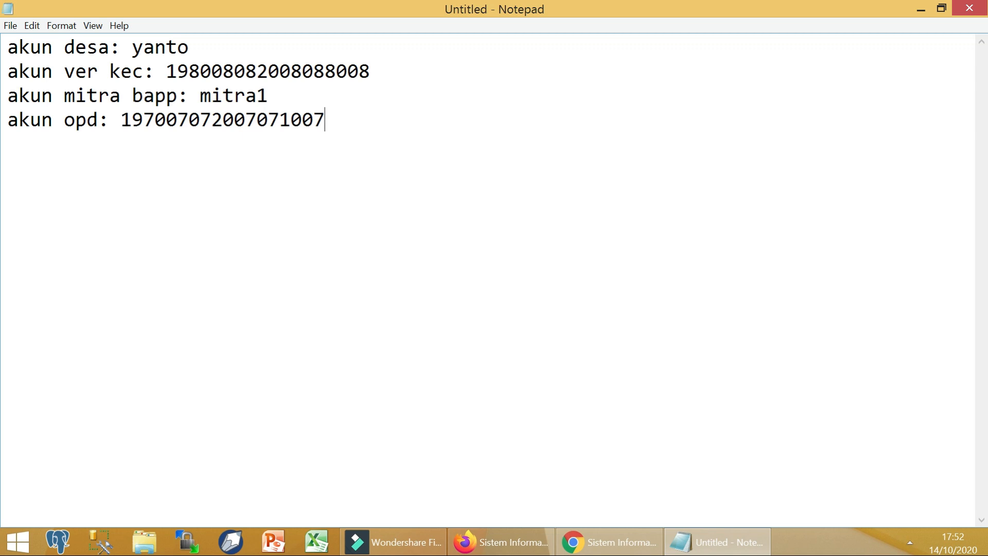
type("akun tapd:")
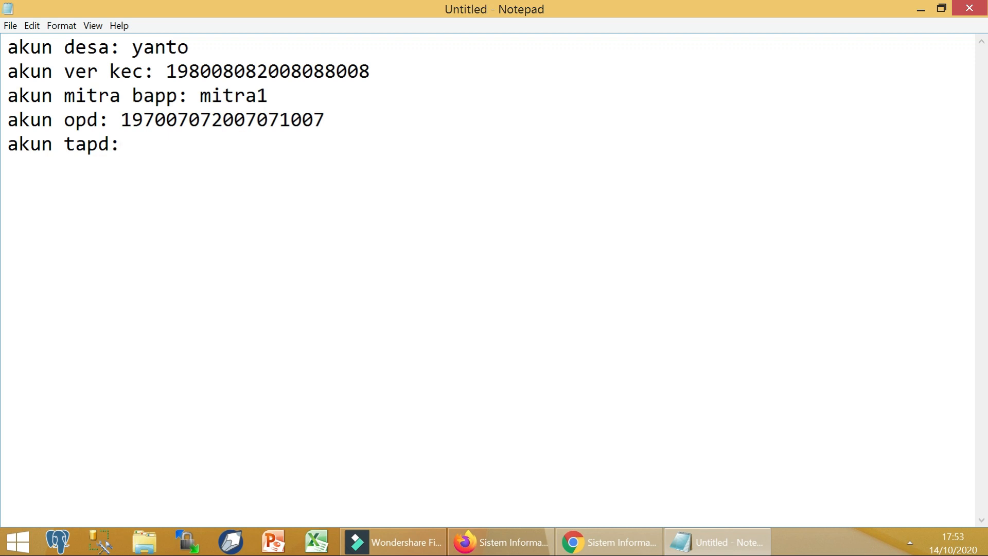
Step: Relabel the fourth-line OPD entry as 'akun ver opd' and select the whole credentials list
key("alt+Tab")
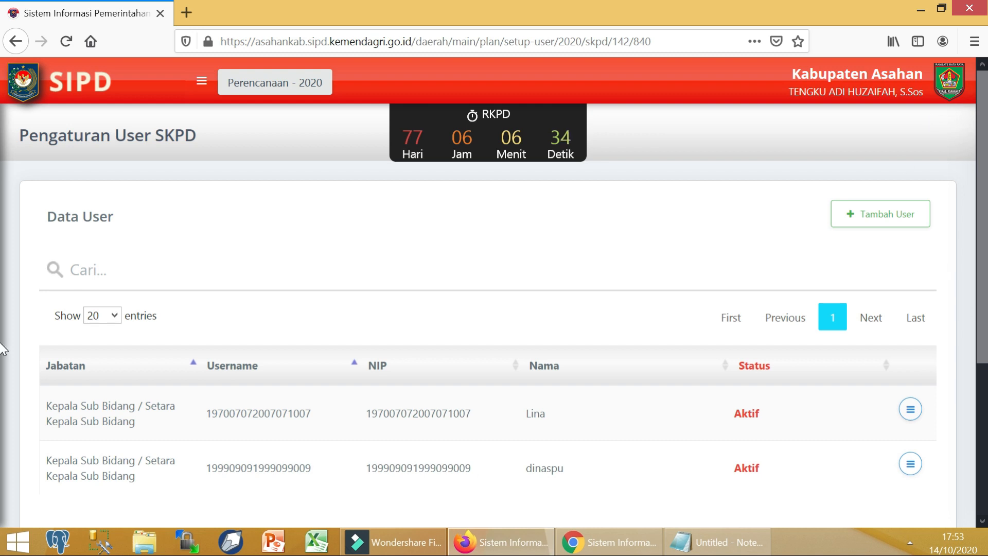
left_click(717, 542)
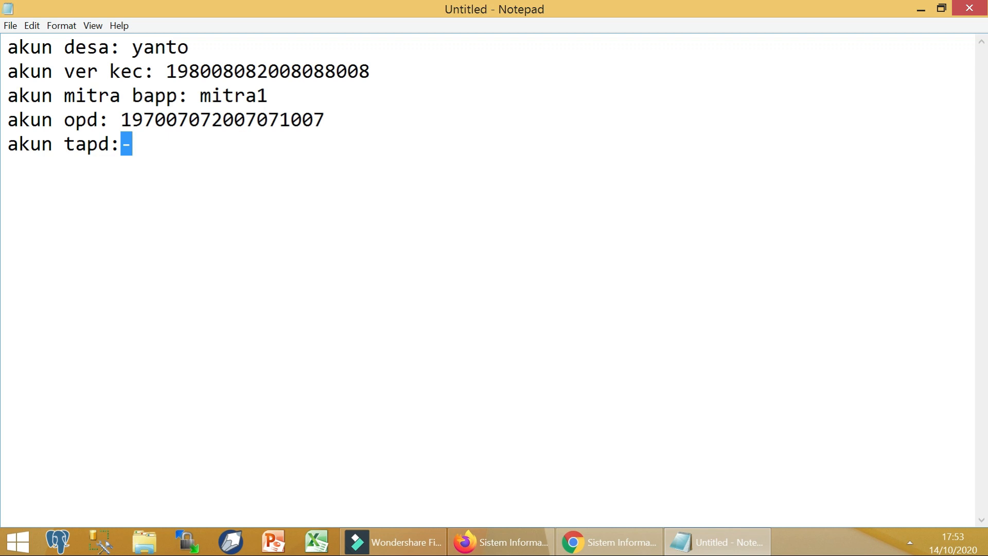
left_click(63, 119)
type("ver")
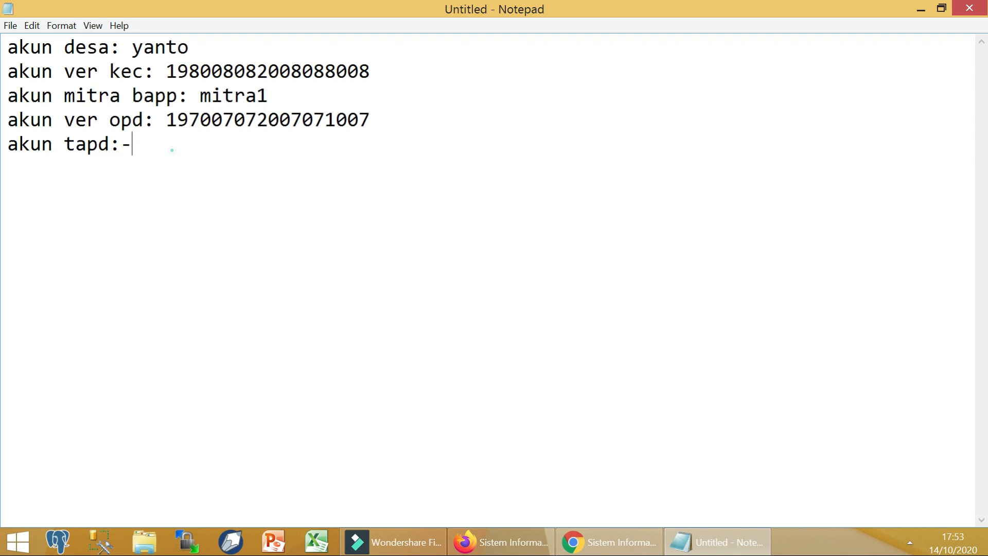
left_click_drag(172, 150, 4, 16)
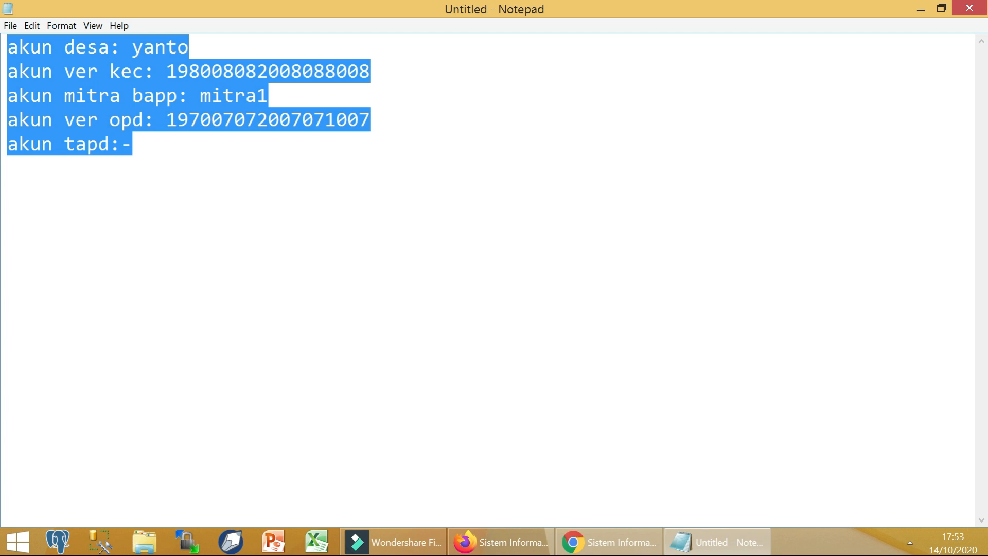
left_click(499, 542)
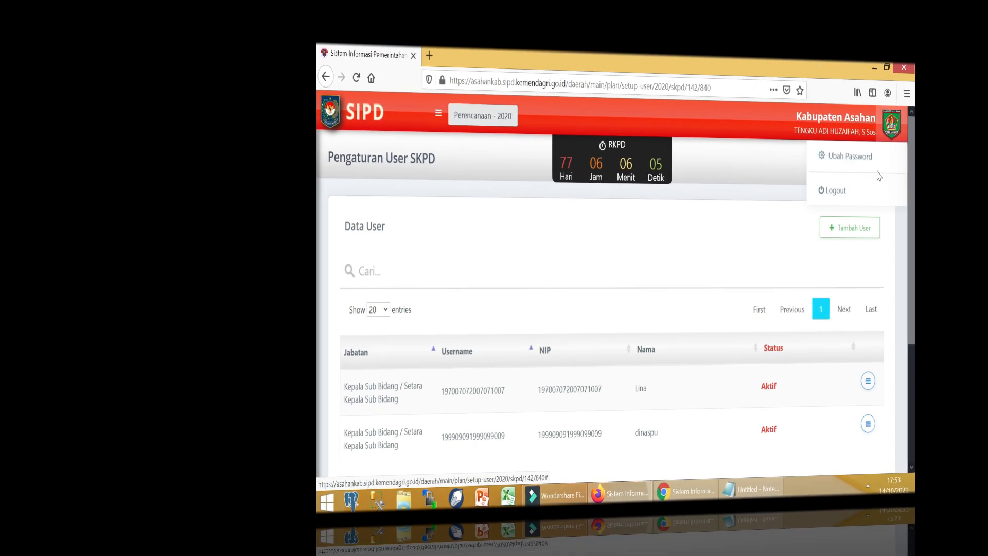